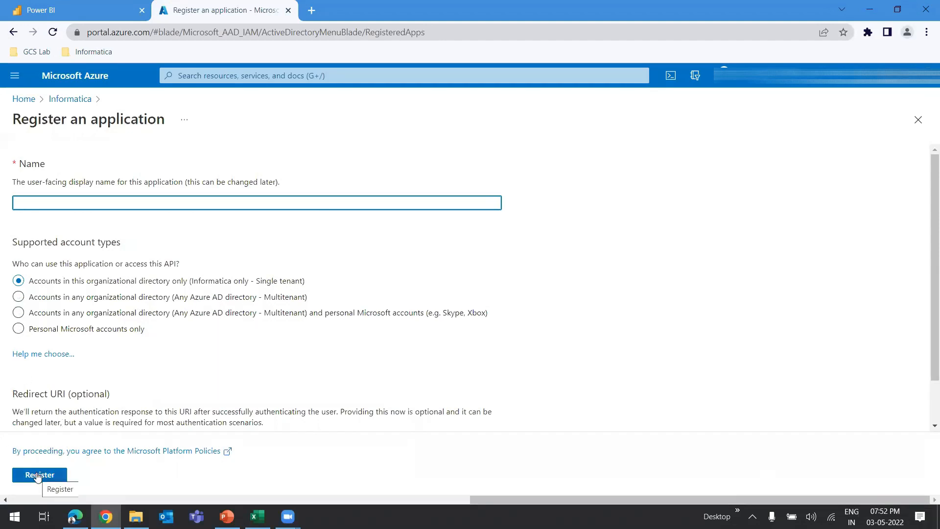
Step: Close the new application registration form and open the API permissions of the Informatica_EDC app registration
{"action": "left_click", "coordinate": [917, 119]}
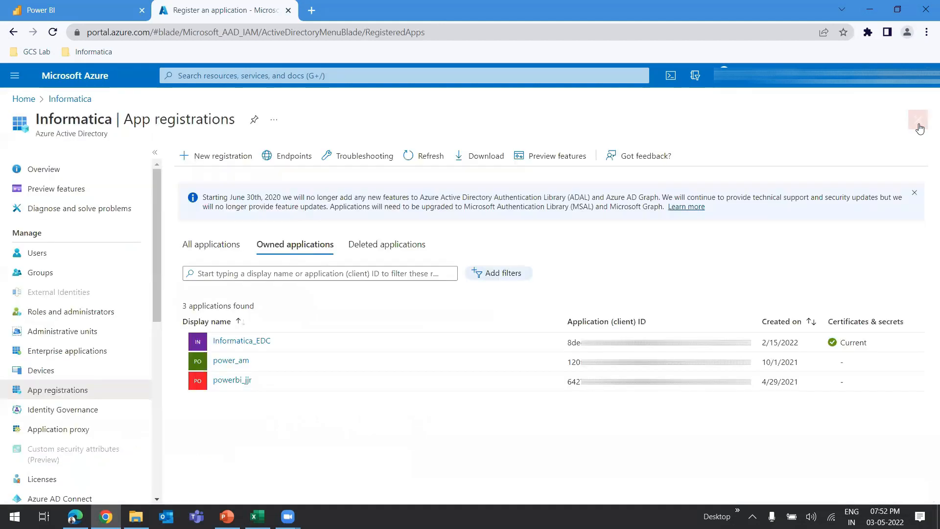
{"action": "left_click", "coordinate": [264, 342]}
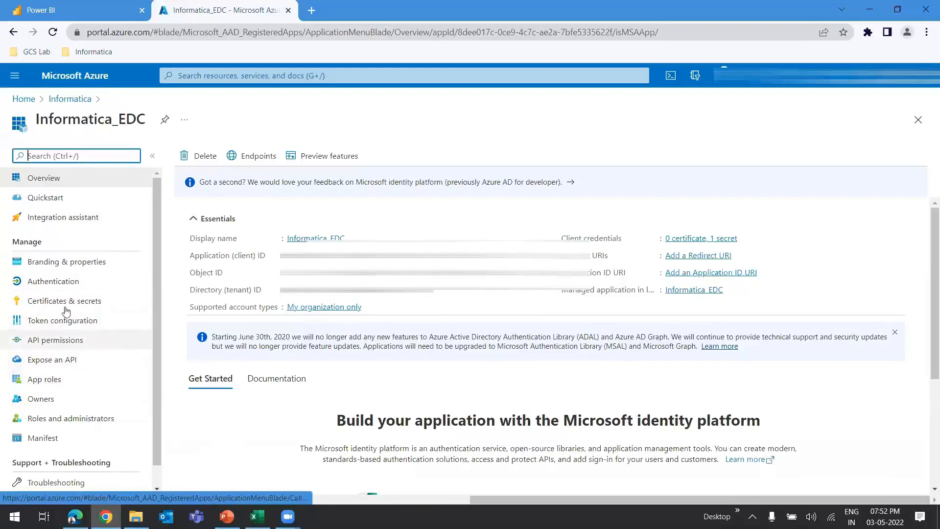
{"action": "left_click", "coordinate": [57, 345]}
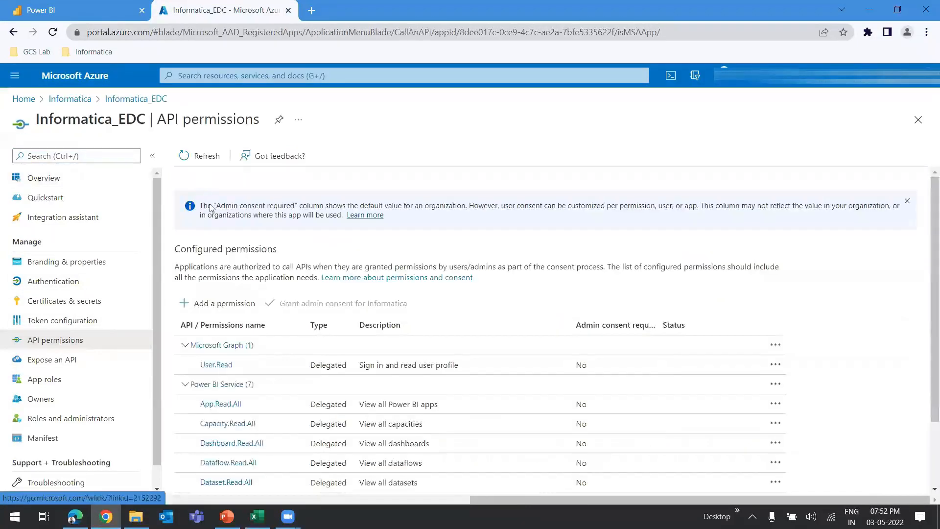
Step: Browse the Microsoft APIs offered for a new permission request as far as Power BI Service, and close the request without adding one
{"action": "left_click", "coordinate": [216, 309]}
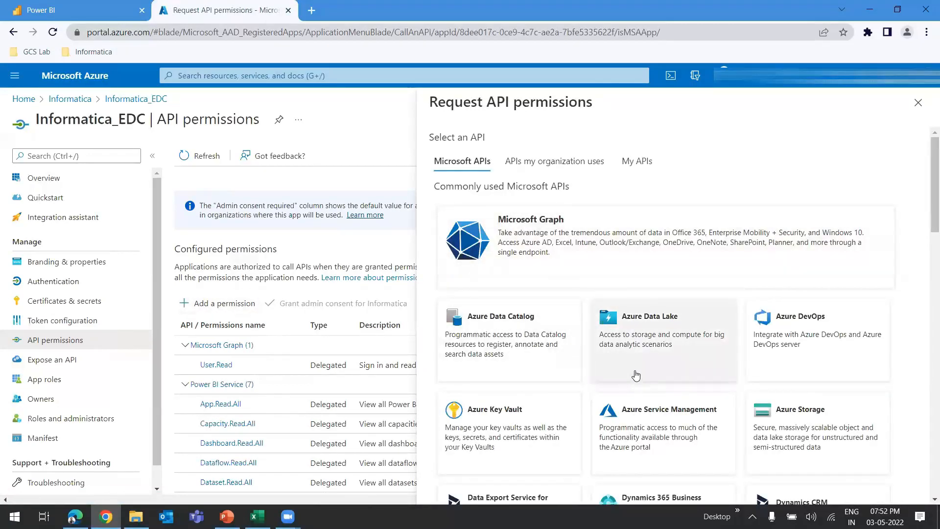
{"action": "scroll", "coordinate": [636, 375], "scroll_direction": "down", "scroll_amount": 3}
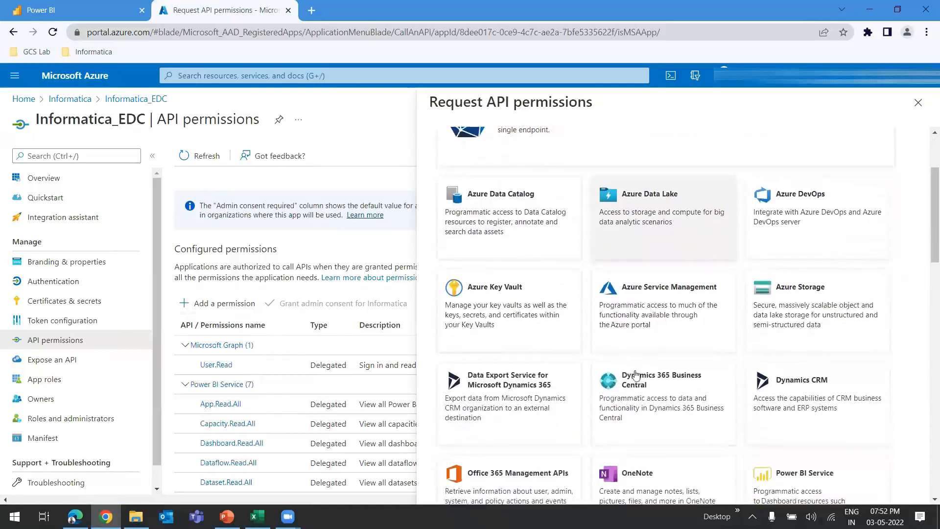
{"action": "scroll", "coordinate": [809, 416], "scroll_direction": "down", "scroll_amount": 1}
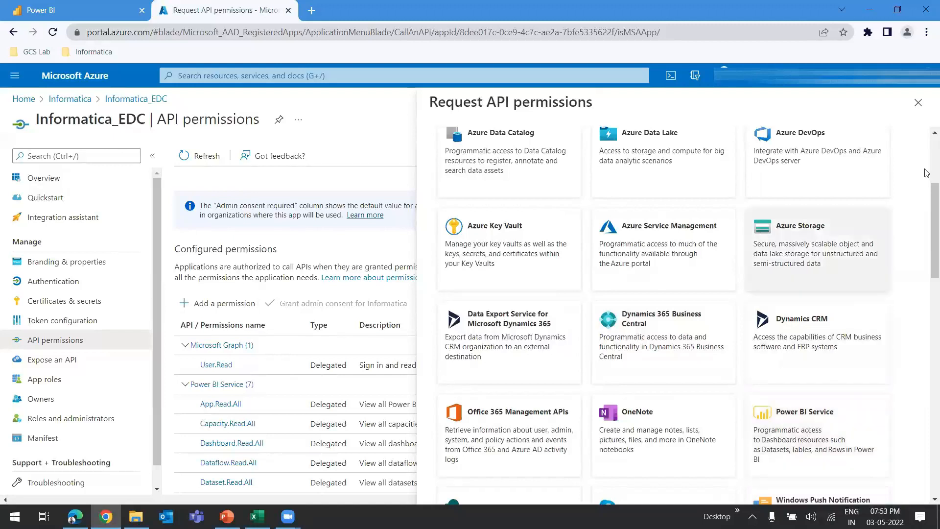
{"action": "left_click", "coordinate": [918, 102]}
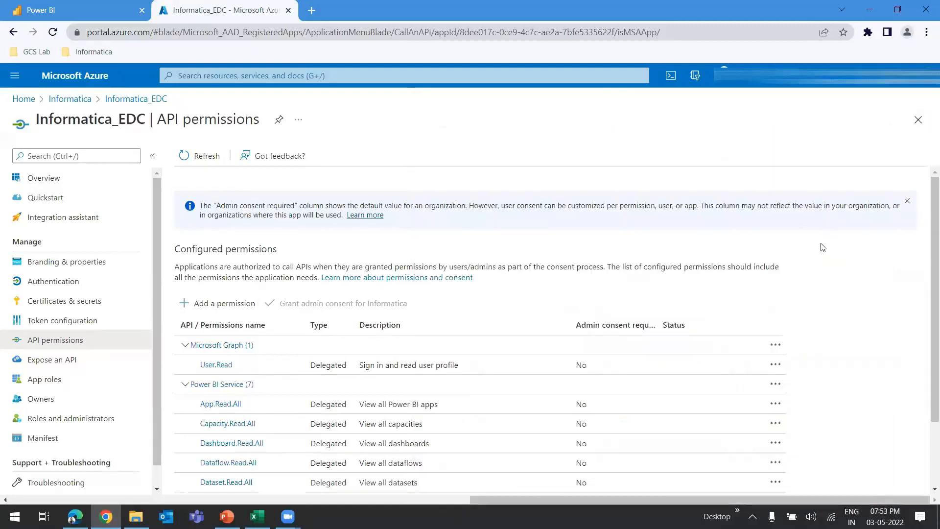
Step: Review the configured Microsoft Graph and Power BI Service permissions of Informatica_EDC
{"action": "scroll", "coordinate": [925, 240], "scroll_direction": "down", "scroll_amount": 1}
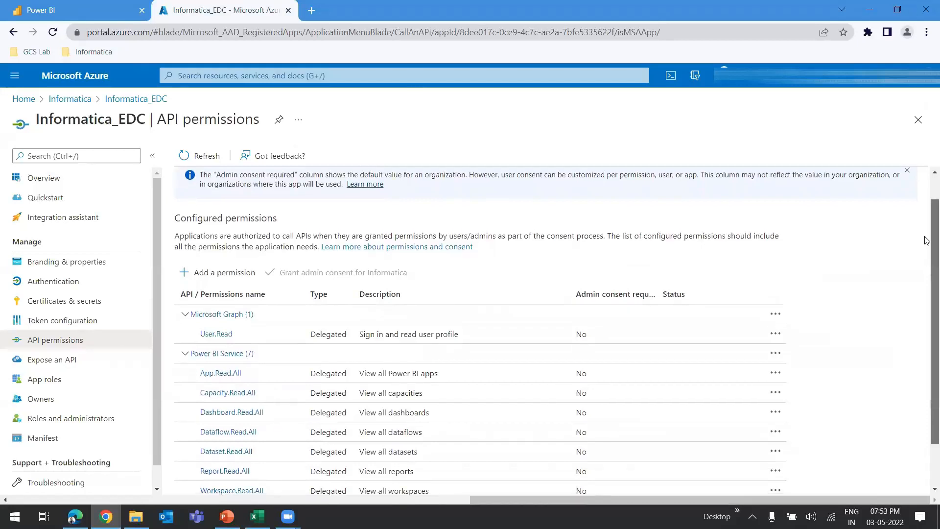
{"action": "scroll", "coordinate": [926, 243], "scroll_direction": "down", "scroll_amount": 1}
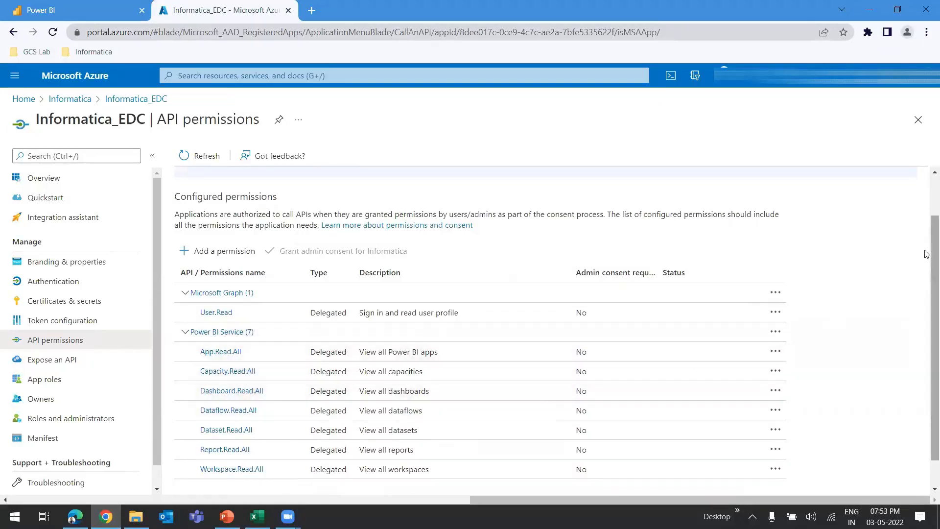
{"action": "scroll", "coordinate": [926, 258], "scroll_direction": "down", "scroll_amount": 1}
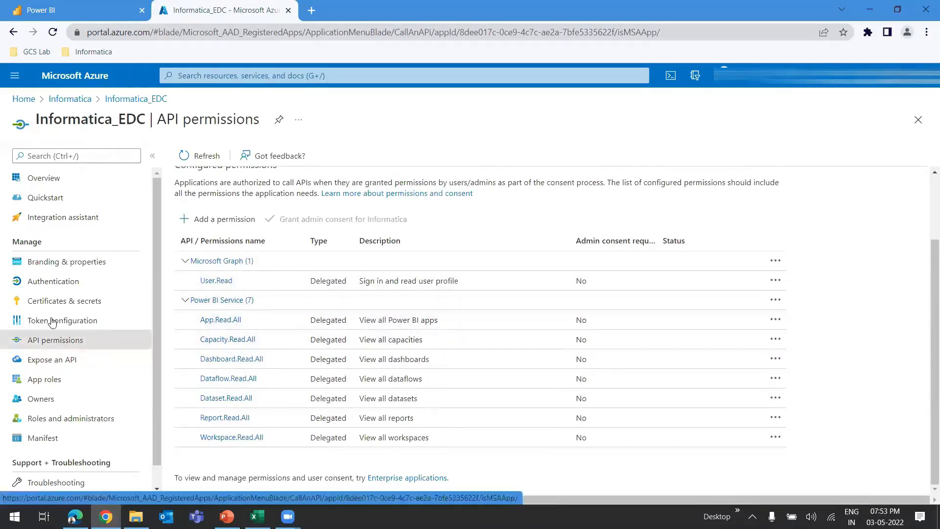
Step: Examine the description and expiry fields for a new client secret of Informatica_EDC, and cancel without adding one
{"action": "left_click", "coordinate": [76, 303]}
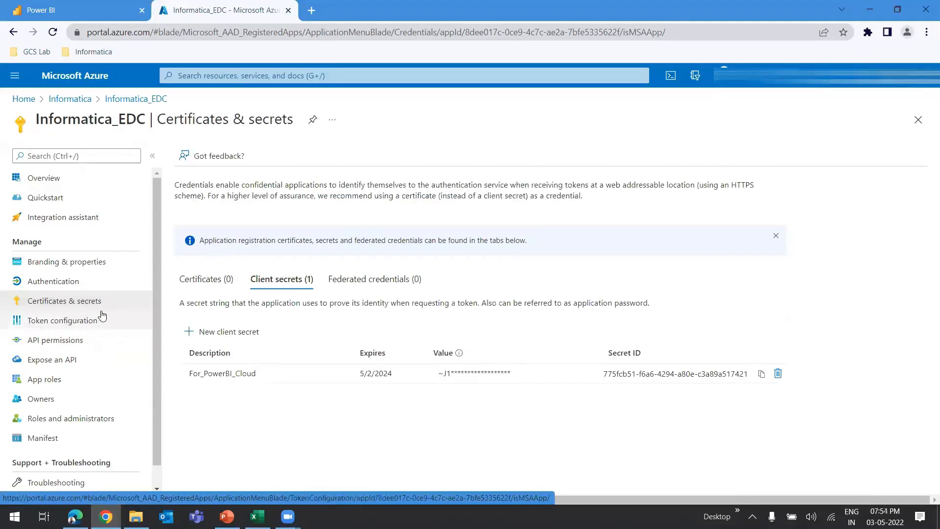
{"action": "left_click", "coordinate": [216, 340]}
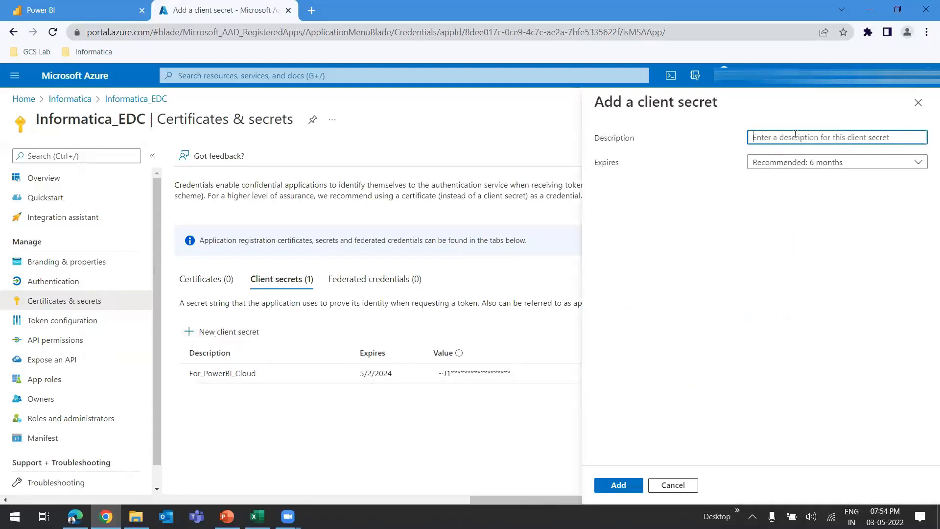
{"action": "left_click", "coordinate": [811, 164]}
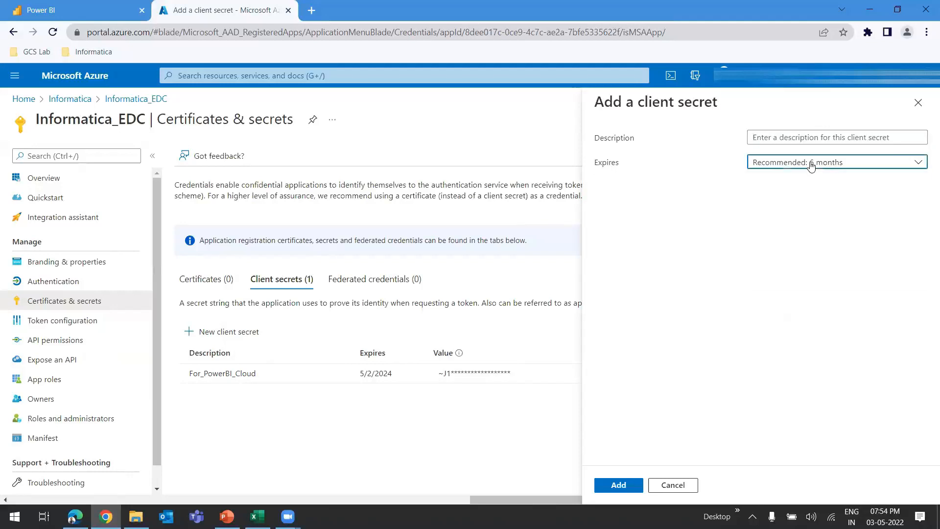
{"action": "left_click", "coordinate": [686, 484]}
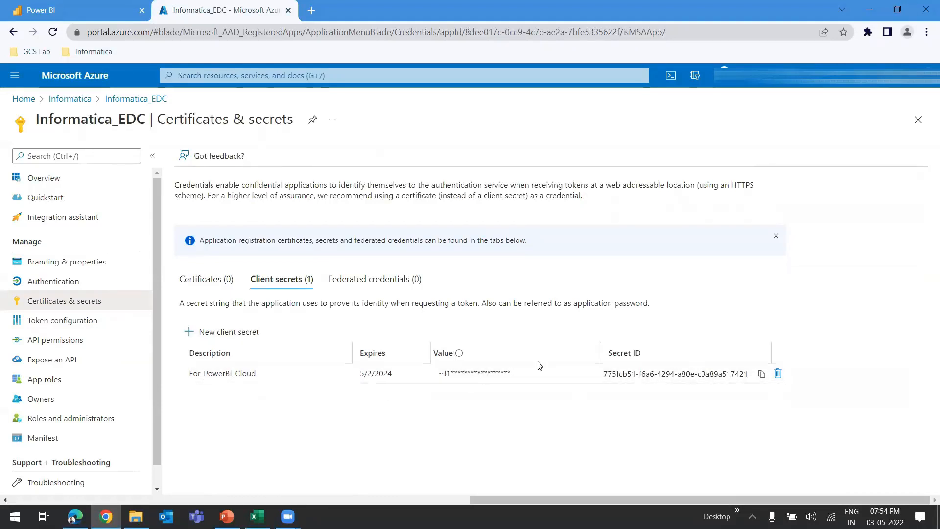
Step: Highlight the masked value of the For_PowerBI_Cloud client secret
{"action": "left_click_drag", "start_coordinate": [439, 373], "coordinate": [505, 378]}
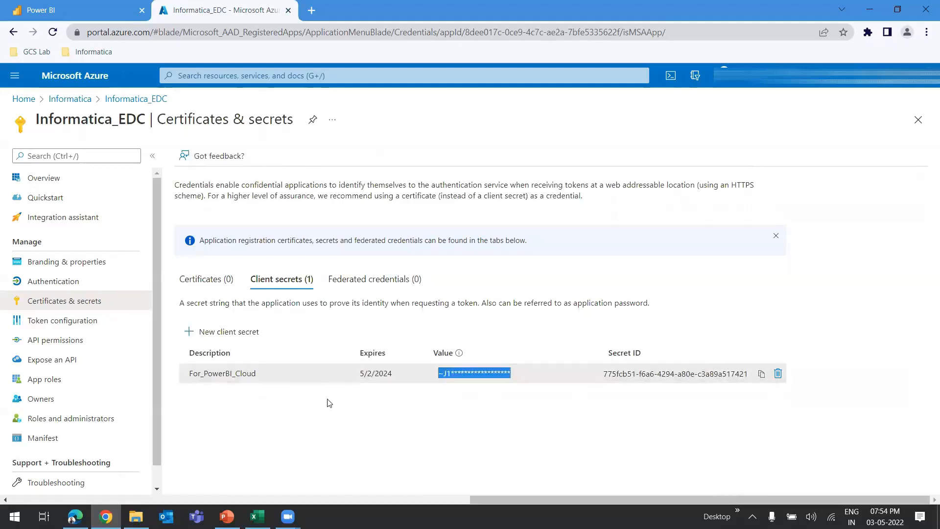
{"action": "left_click", "coordinate": [449, 377]}
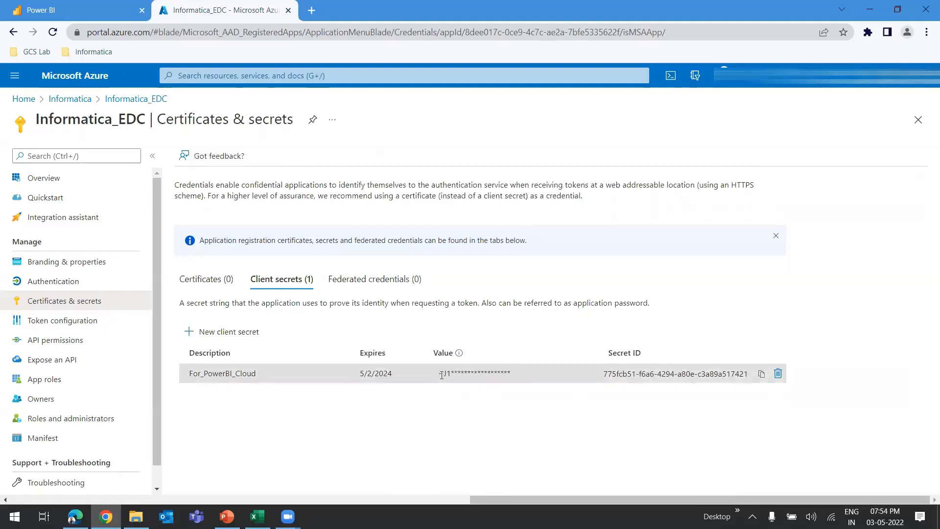
{"action": "left_click_drag", "start_coordinate": [439, 377], "coordinate": [513, 377]}
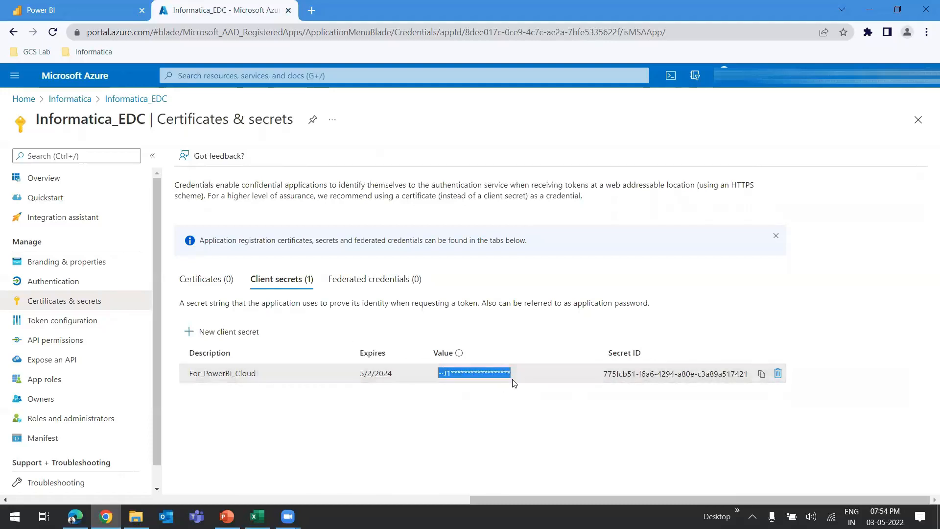
{"action": "left_click", "coordinate": [452, 370]}
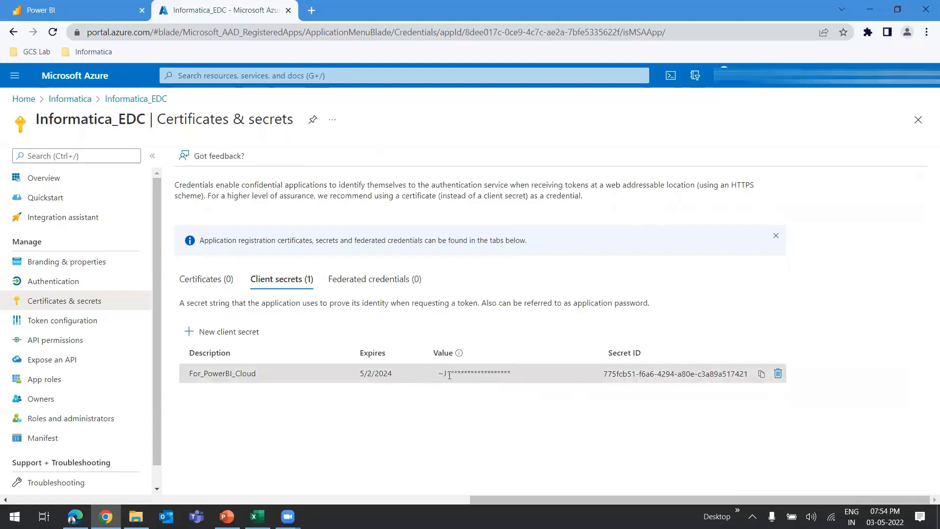
{"action": "left_click_drag", "start_coordinate": [438, 375], "coordinate": [511, 375]}
{"action": "left_click", "coordinate": [275, 374]}
{"action": "left_click_drag", "start_coordinate": [439, 374], "coordinate": [511, 376]}
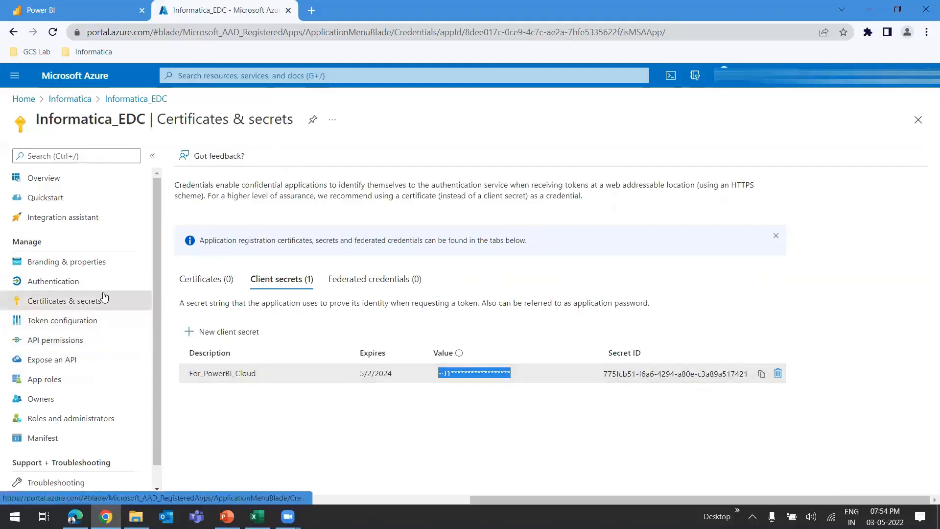
Step: Highlight the application (client) ID and the directory (tenant) ID in the Informatica_EDC overview
{"action": "left_click", "coordinate": [54, 184]}
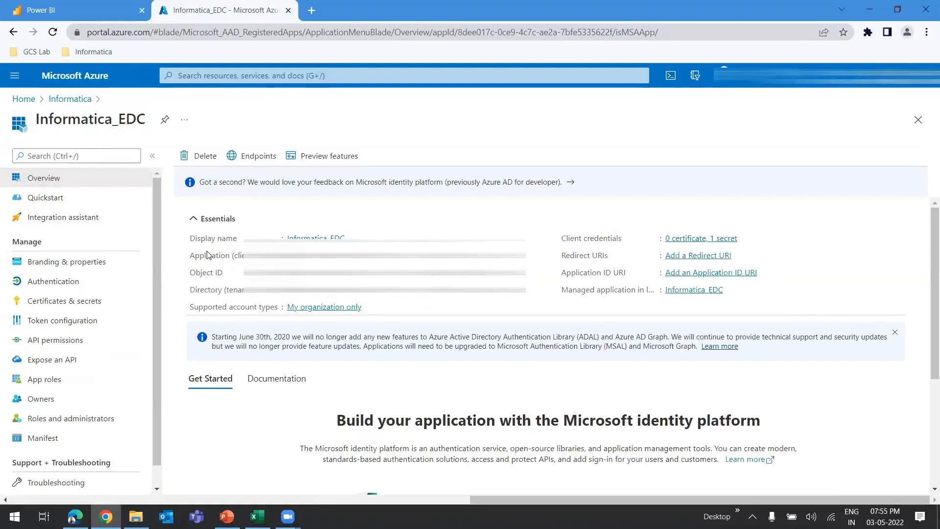
{"action": "left_click_drag", "start_coordinate": [204, 255], "coordinate": [526, 257]}
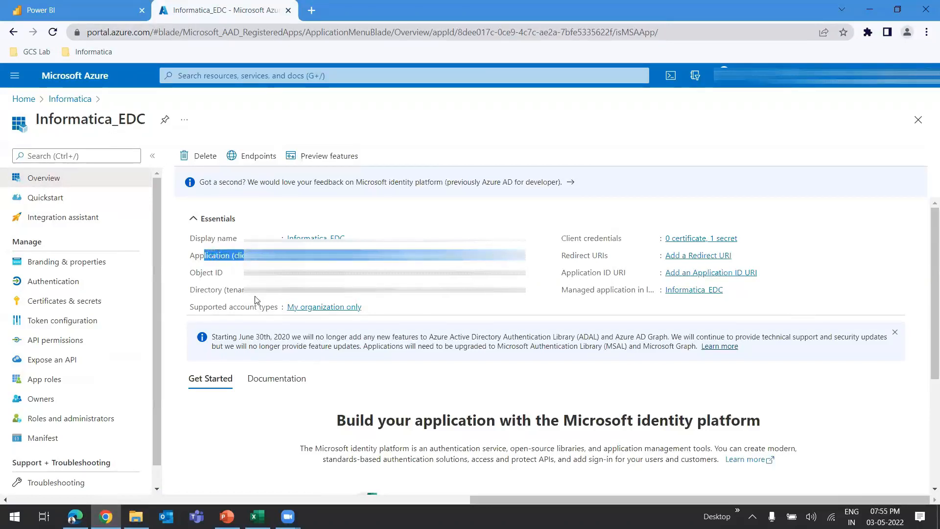
{"action": "triple_click", "coordinate": [288, 292]}
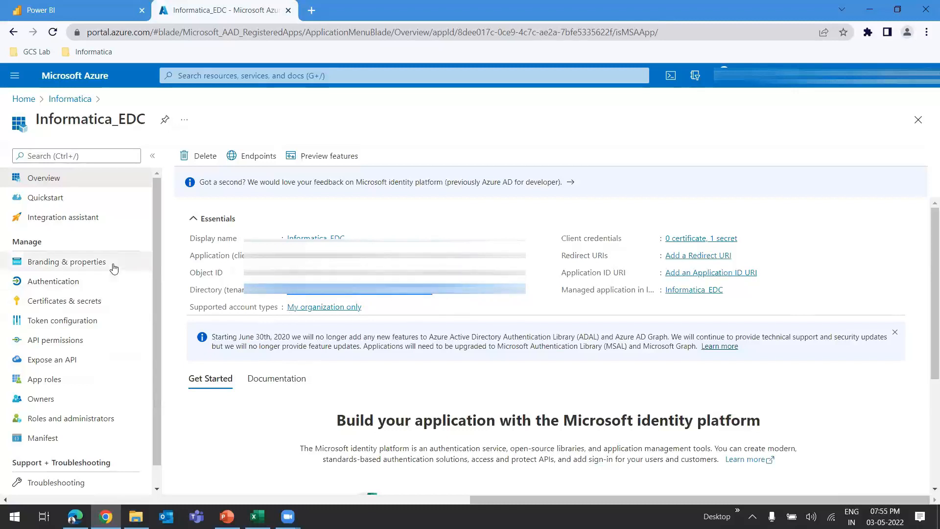
Step: Revisit the For_PowerBI_Cloud client secret, highlight its value, and return to the app registrations list
{"action": "left_click", "coordinate": [84, 300]}
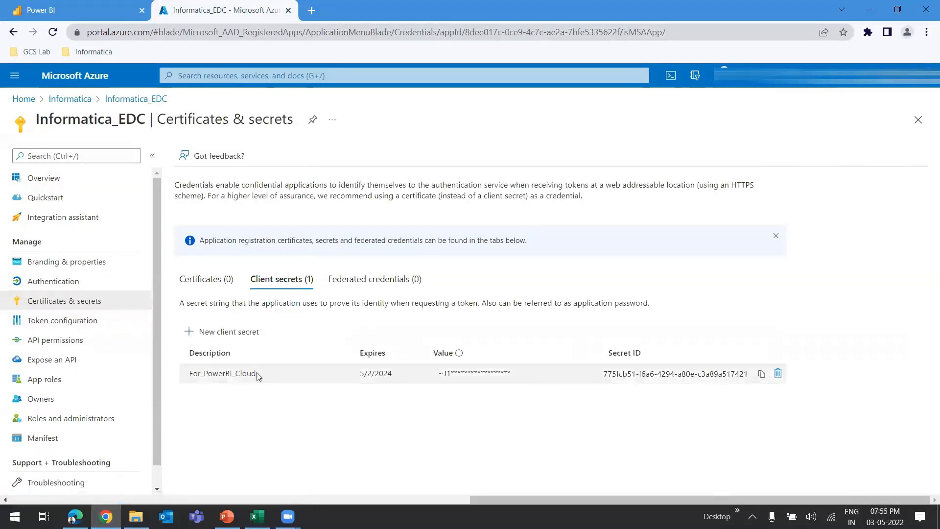
{"action": "left_click_drag", "start_coordinate": [440, 376], "coordinate": [501, 374]}
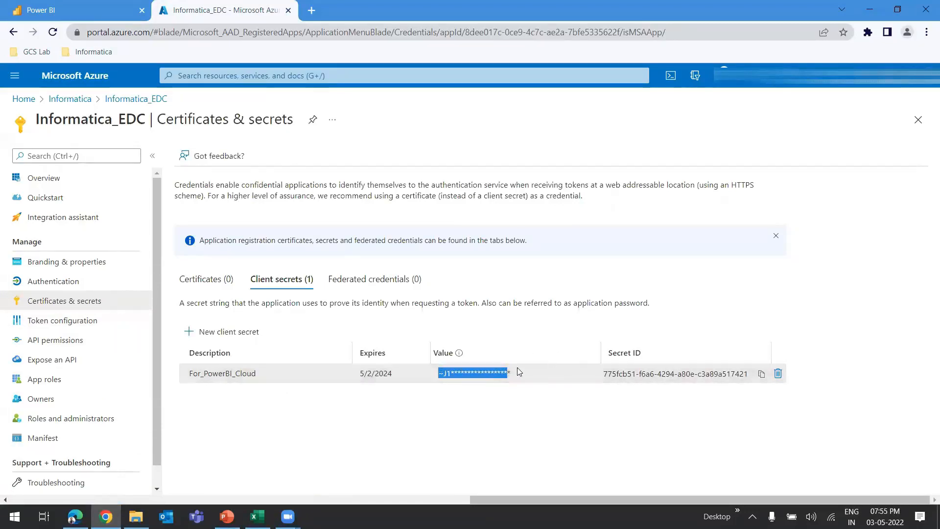
{"action": "key", "text": "alt+Left"}
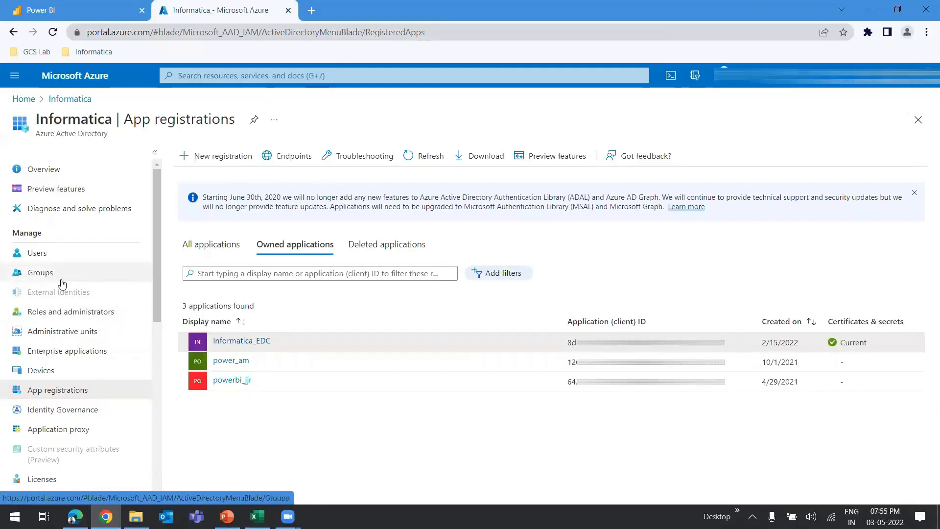
Step: Open the form for a new Azure Active Directory group, check the available group types, and close it without creating a group
{"action": "left_click", "coordinate": [41, 277]}
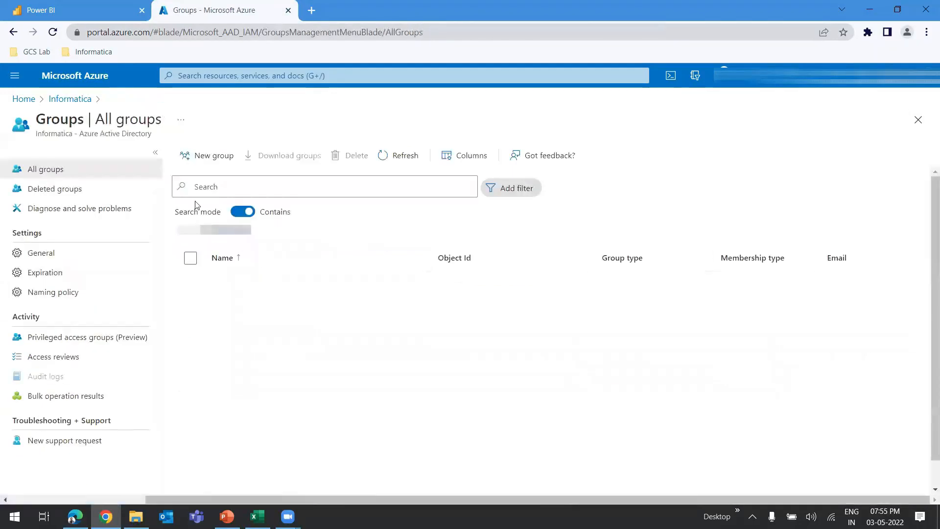
{"action": "left_click", "coordinate": [211, 156]}
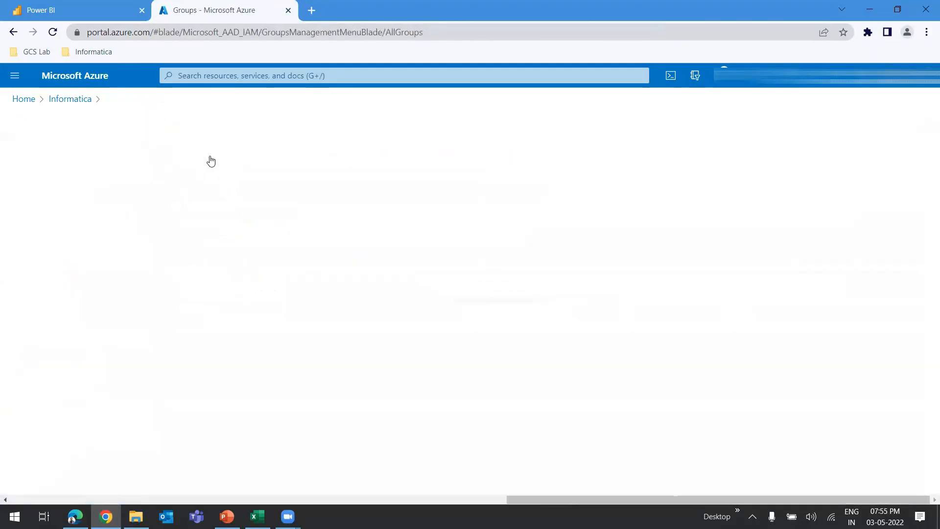
{"action": "left_click", "coordinate": [123, 208]}
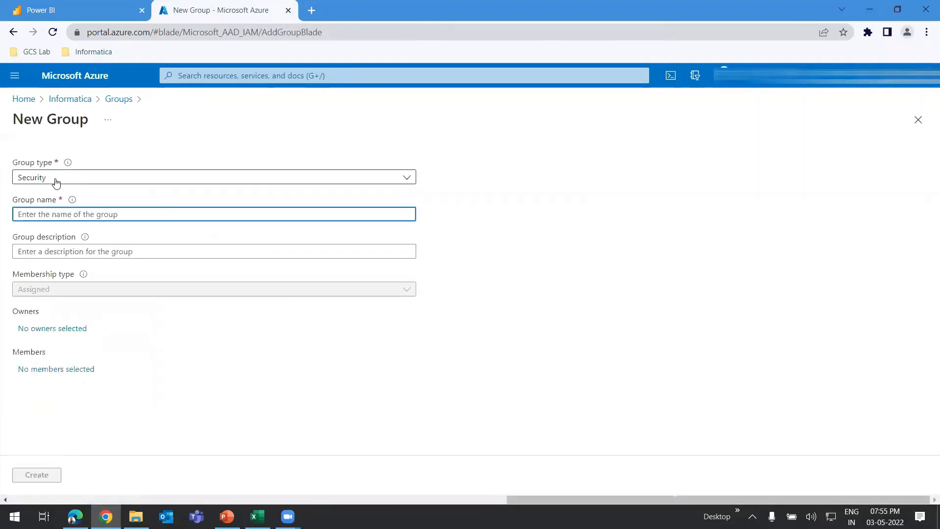
{"action": "left_click", "coordinate": [69, 178]}
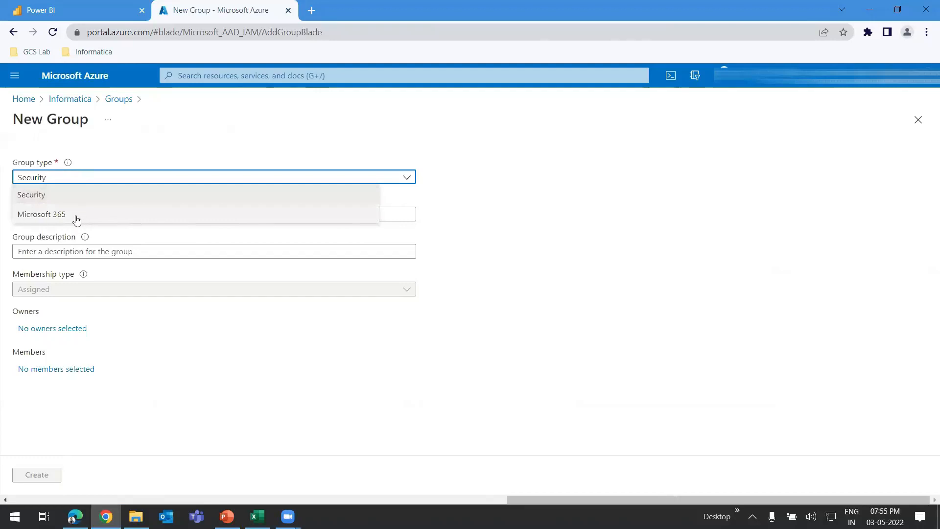
{"action": "left_click", "coordinate": [222, 401]}
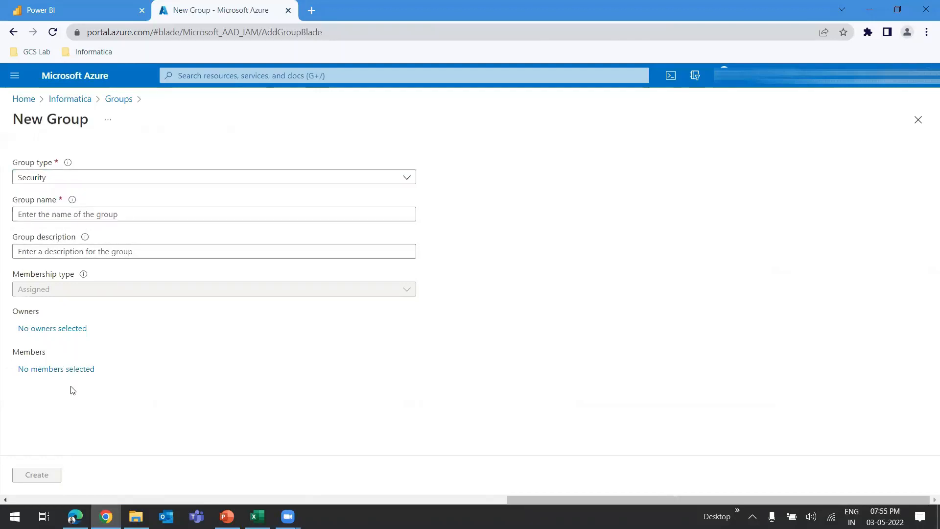
{"action": "left_click", "coordinate": [918, 120]}
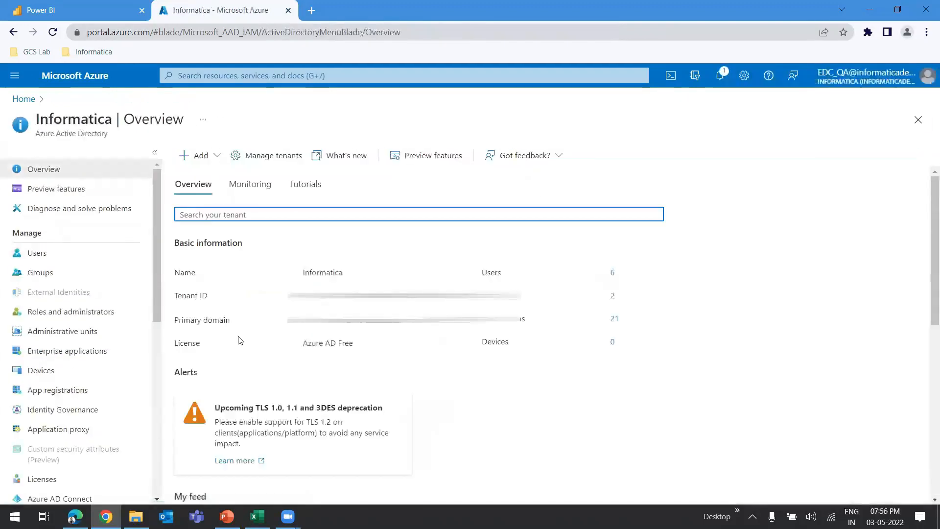
Step: Open EDC_Group from the directory's groups and display its direct members
{"action": "left_click", "coordinate": [40, 272]}
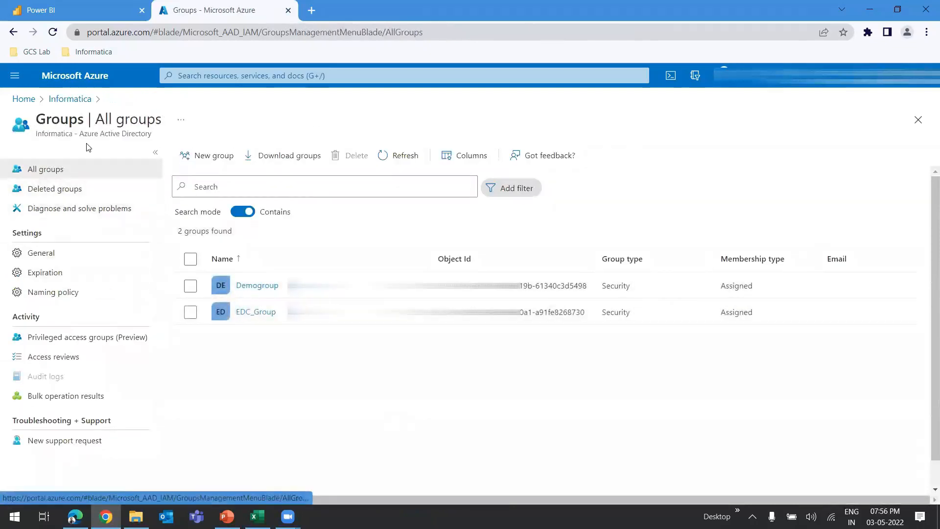
{"action": "left_click", "coordinate": [259, 315]}
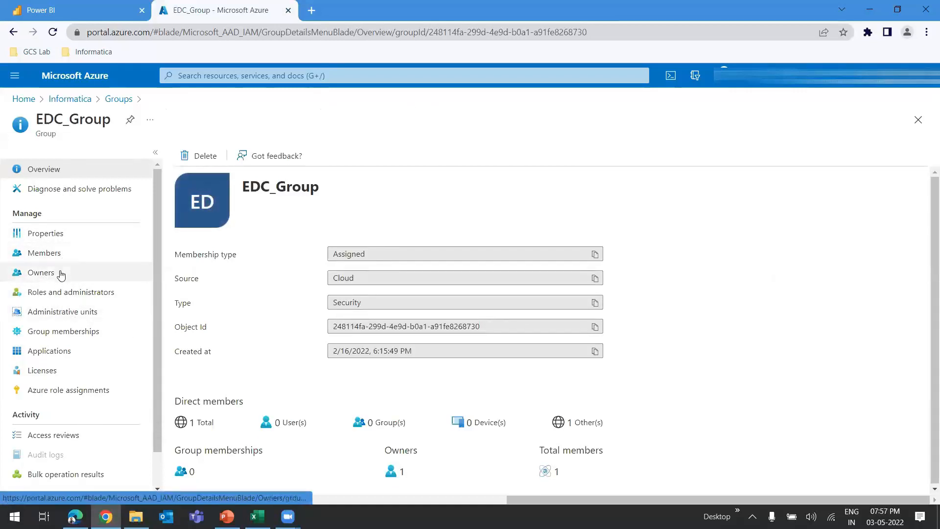
{"action": "left_click", "coordinate": [51, 258]}
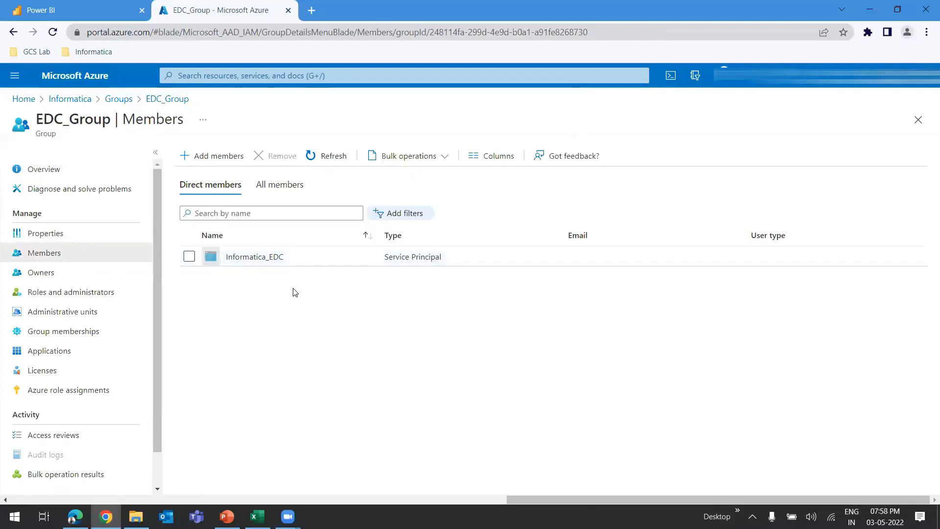
Step: Switch to Power BI, open the admin portal's tenant settings and expand the setting allowing service principals to use read-only Power BI admin APIs
{"action": "left_click", "coordinate": [70, 6]}
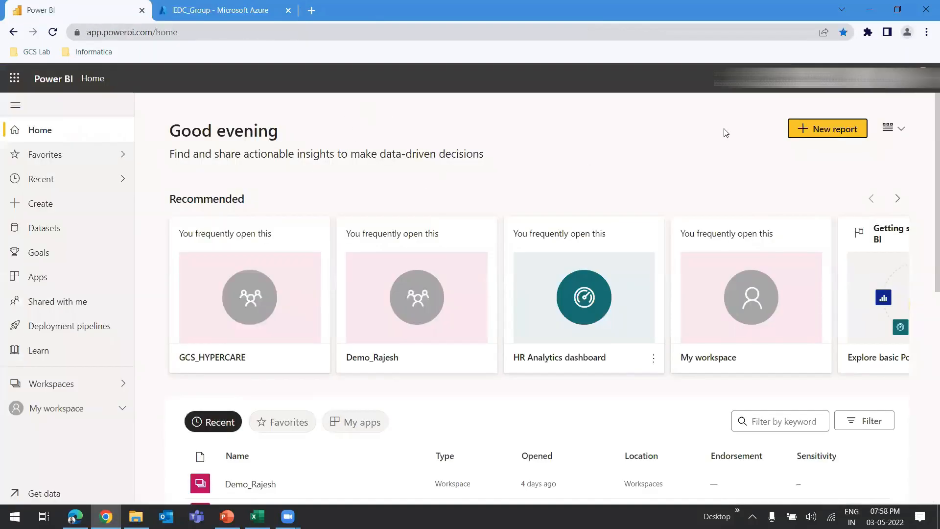
{"action": "left_click", "coordinate": [895, 78]}
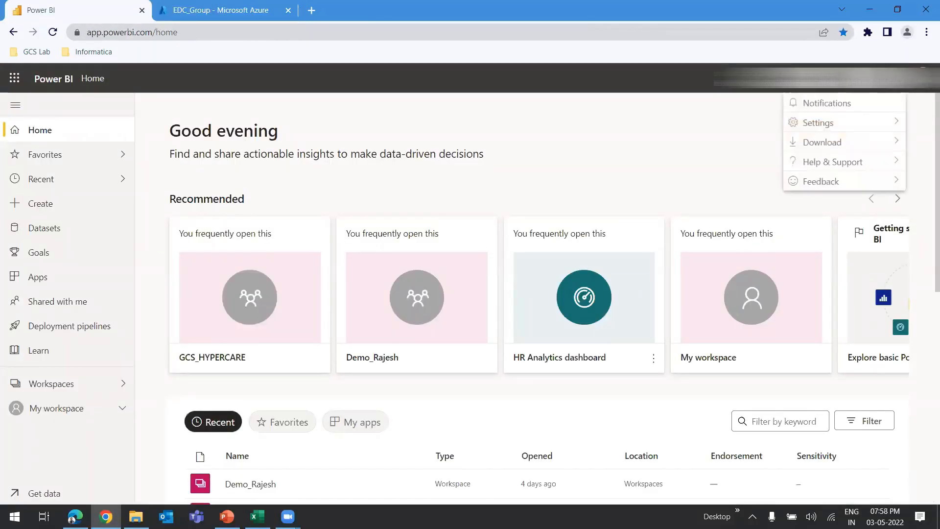
{"action": "mouse_move", "coordinate": [841, 126]}
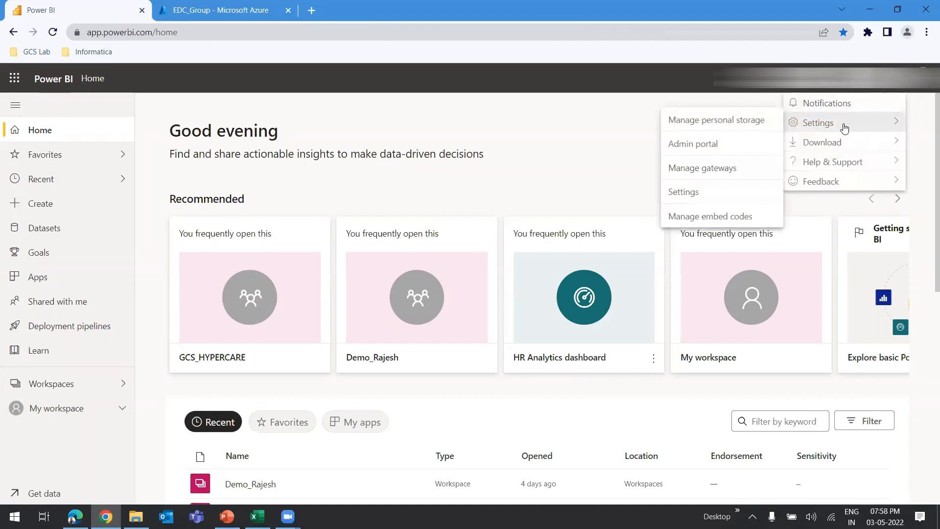
{"action": "left_click", "coordinate": [693, 149]}
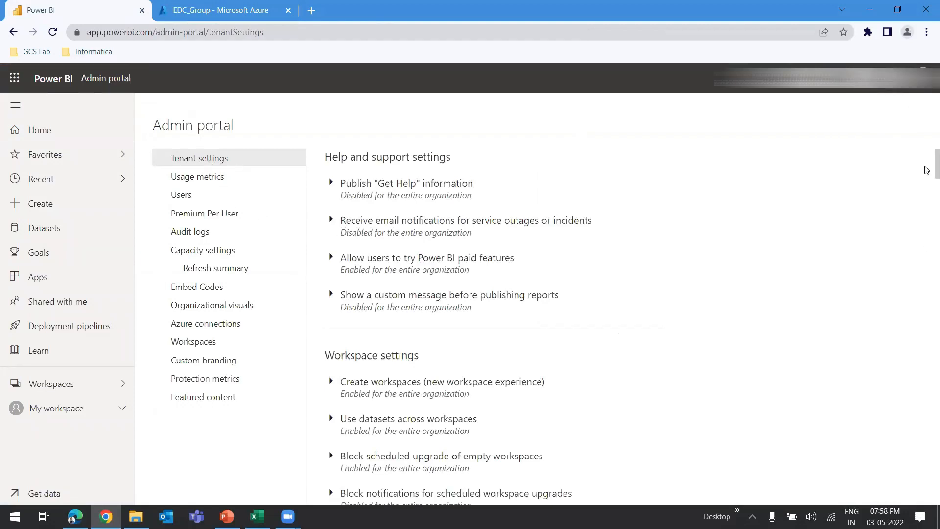
{"action": "scroll", "coordinate": [350, 242], "scroll_direction": "down", "scroll_amount": 15}
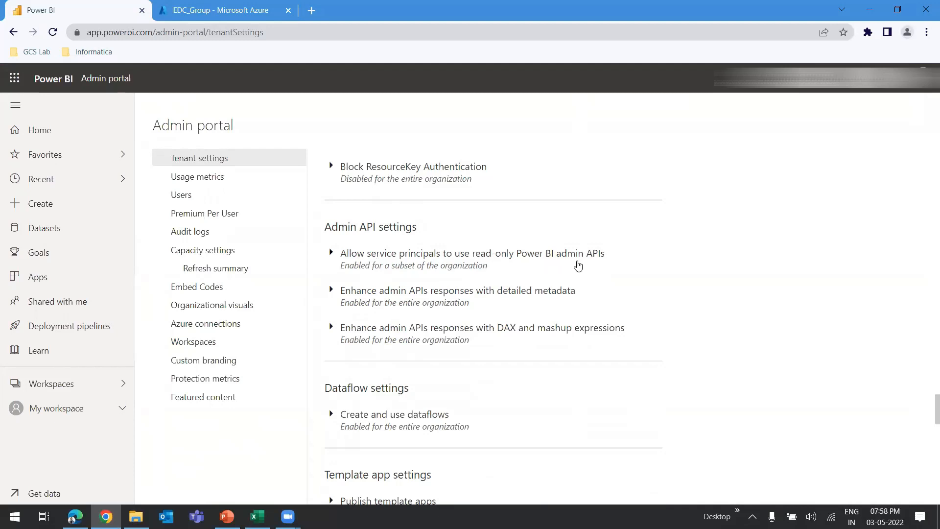
{"action": "left_click", "coordinate": [330, 254]}
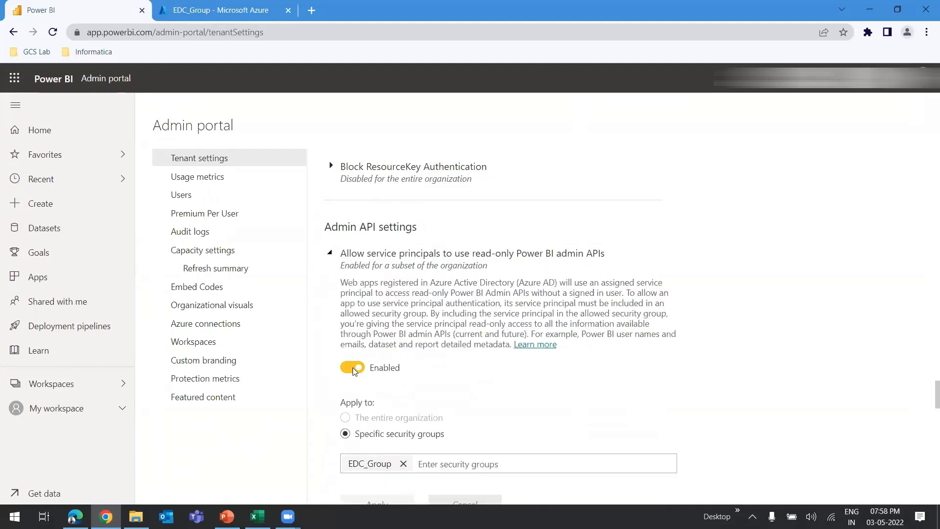
{"action": "scroll", "coordinate": [449, 373], "scroll_direction": "down", "scroll_amount": 1}
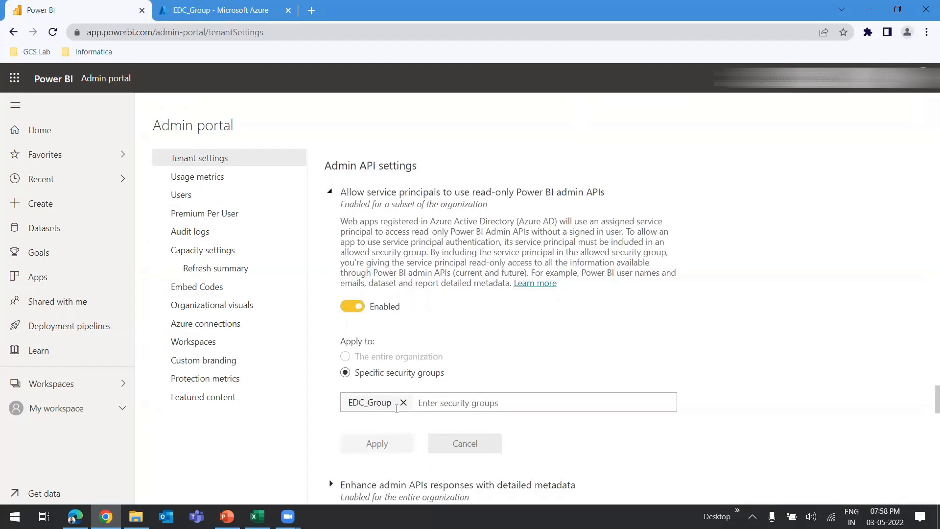
Step: Check EDC_Group's direct members in Azure again, and return to Power BI to close the service principal setting
{"action": "left_click", "coordinate": [232, 15]}
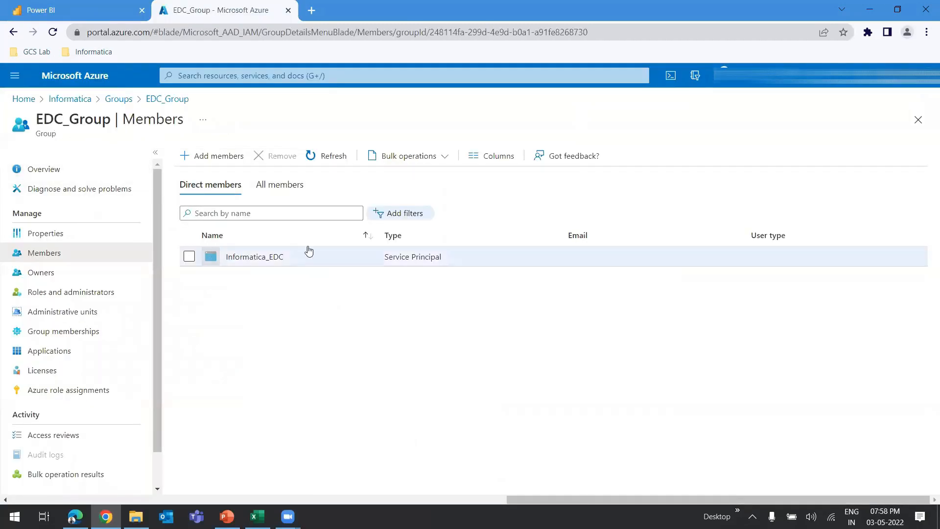
{"action": "left_click", "coordinate": [75, 7]}
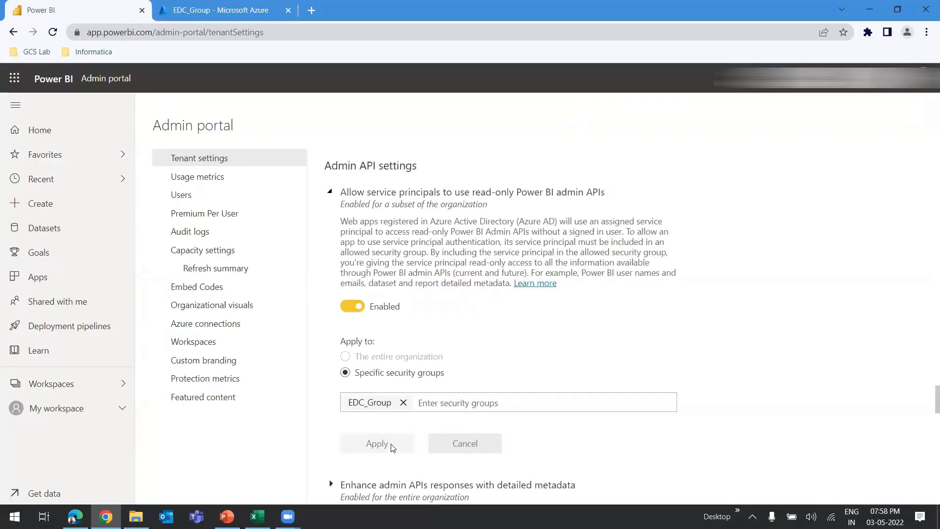
{"action": "left_click", "coordinate": [377, 444]}
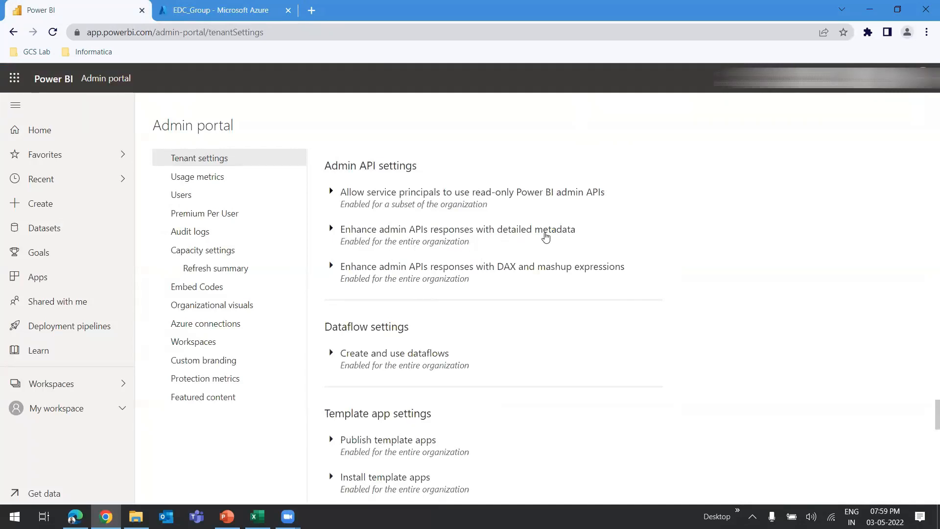
Step: Review the settings enhancing admin API responses with detailed metadata and with DAX and mashup expressions, collapsing each after checking it
{"action": "left_click", "coordinate": [330, 228]}
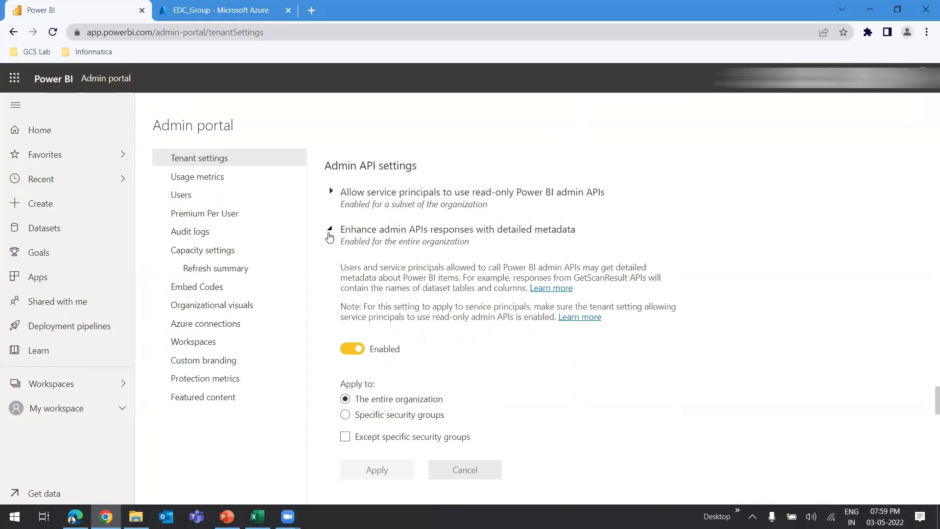
{"action": "left_click", "coordinate": [330, 234]}
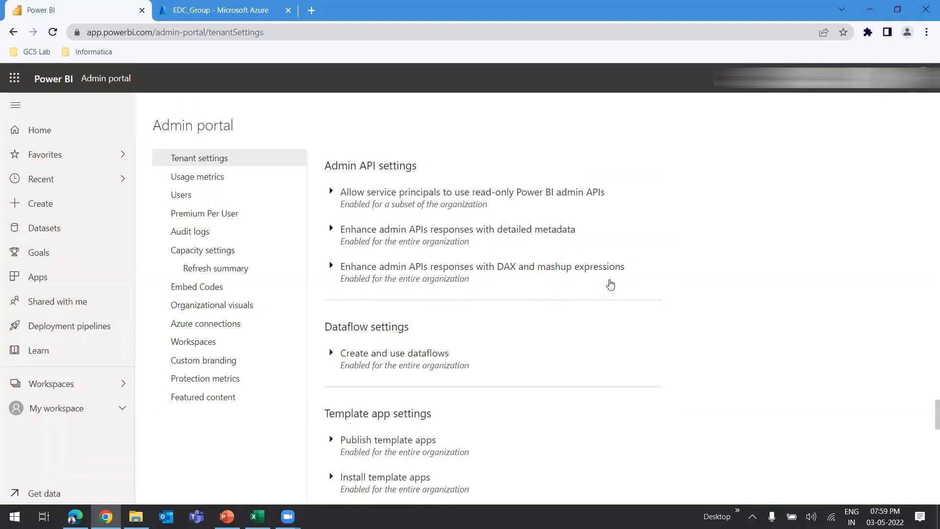
{"action": "left_click", "coordinate": [613, 272]}
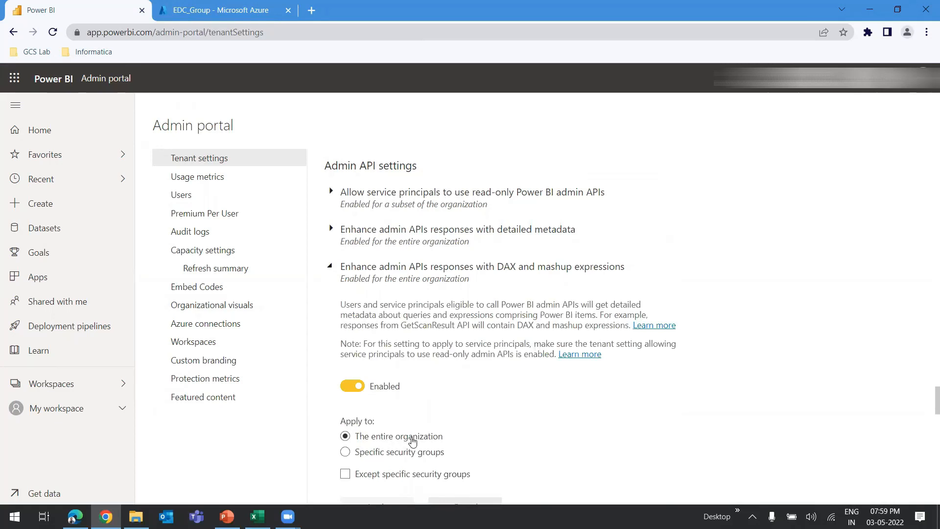
{"action": "scroll", "coordinate": [402, 441], "scroll_direction": "down", "scroll_amount": 2}
{"action": "scroll", "coordinate": [388, 275], "scroll_direction": "up", "scroll_amount": 1}
{"action": "left_click", "coordinate": [388, 269]}
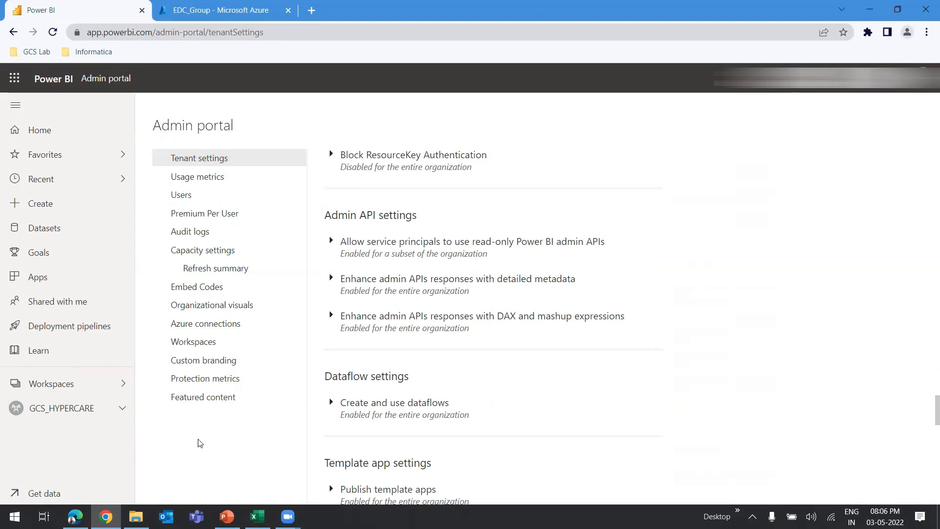
Step: Open the GCS_HYPERCARE workspace's datasets and dataflows, and refresh the HR Analytics, both Sample Product and the Superstore Sales datasets
{"action": "left_click", "coordinate": [56, 412]}
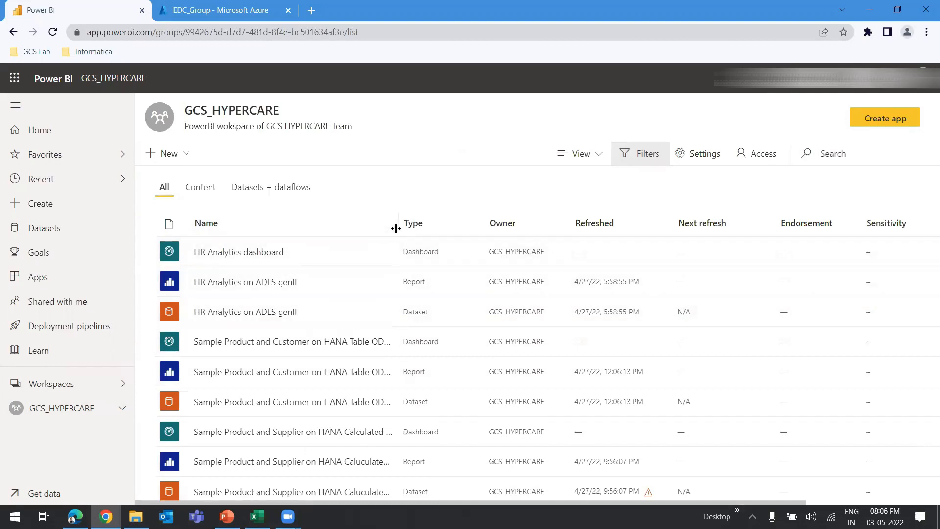
{"action": "mouse_move", "coordinate": [337, 283]}
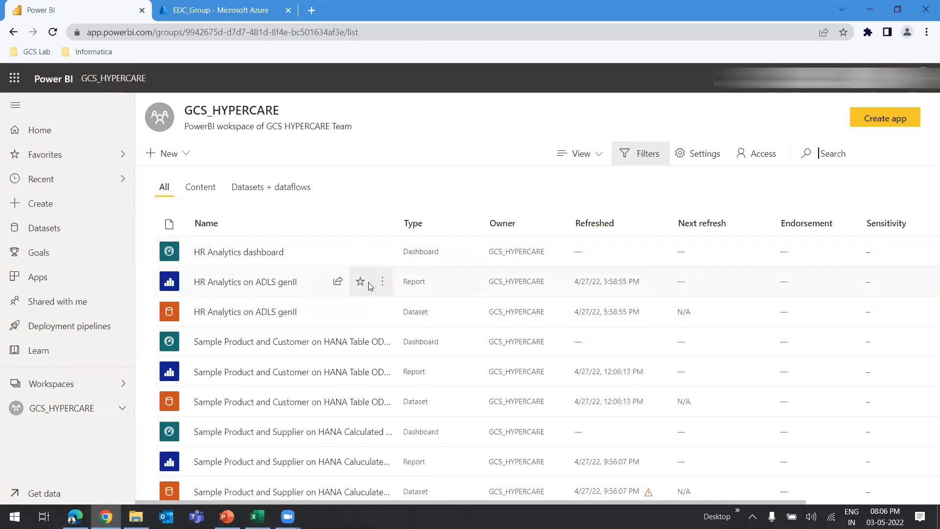
{"action": "left_click", "coordinate": [266, 189]}
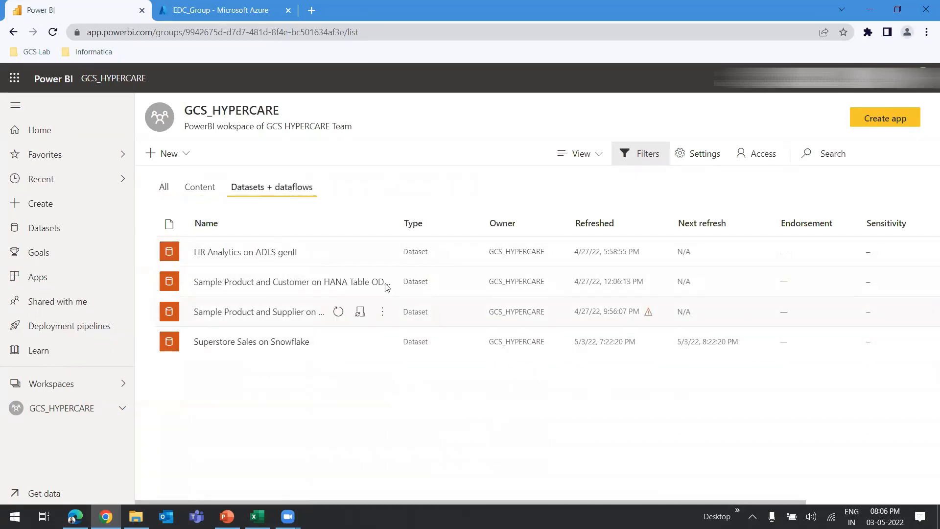
{"action": "left_click", "coordinate": [338, 251]}
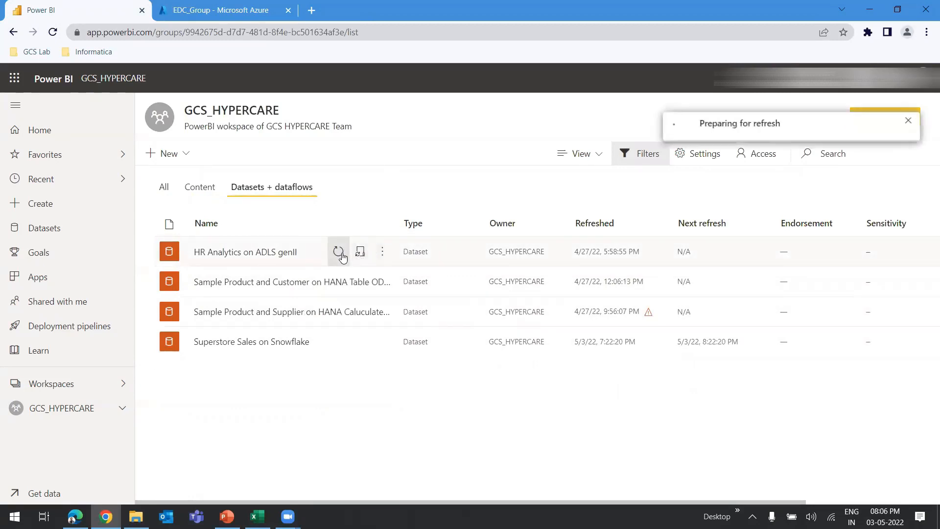
{"action": "left_click", "coordinate": [338, 281]}
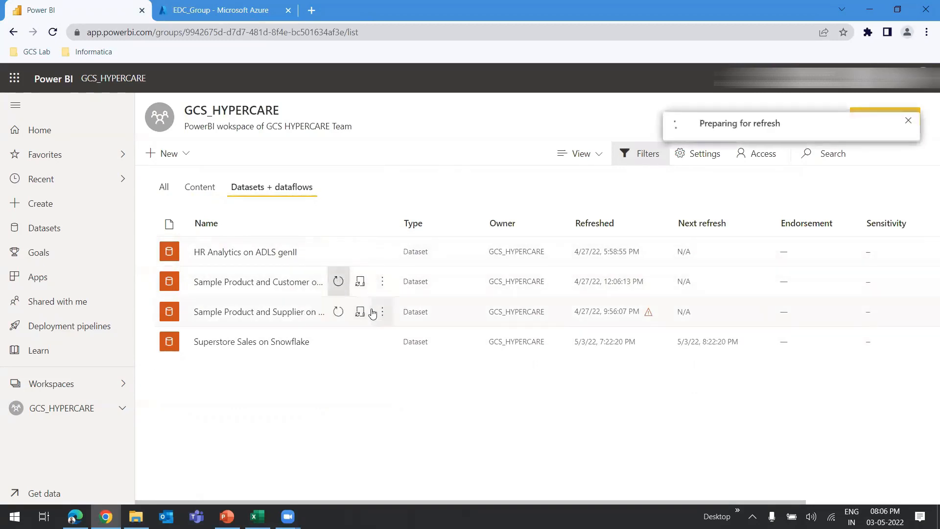
{"action": "left_click", "coordinate": [339, 314]}
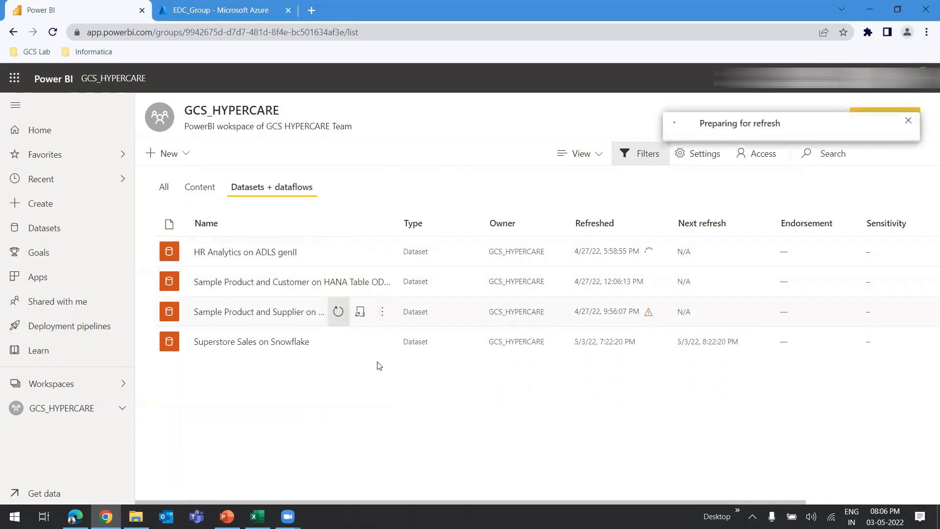
{"action": "left_click", "coordinate": [338, 342]}
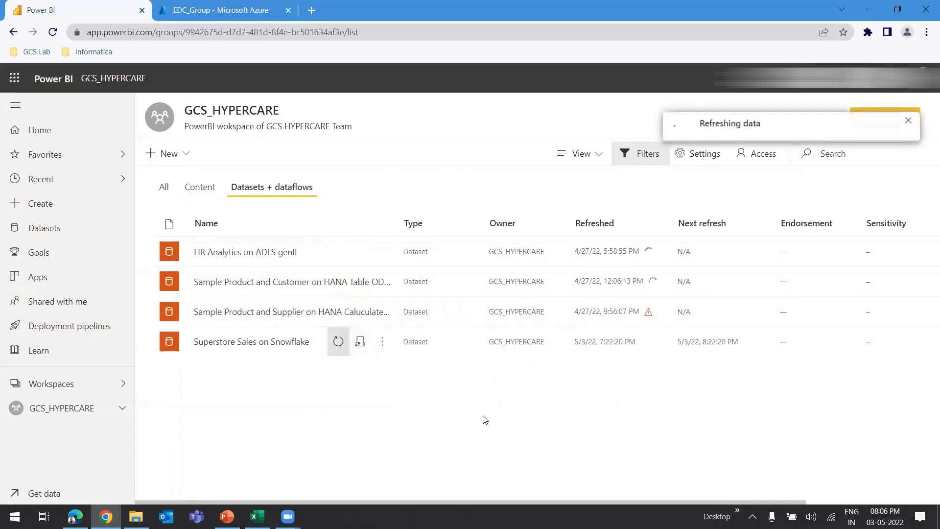
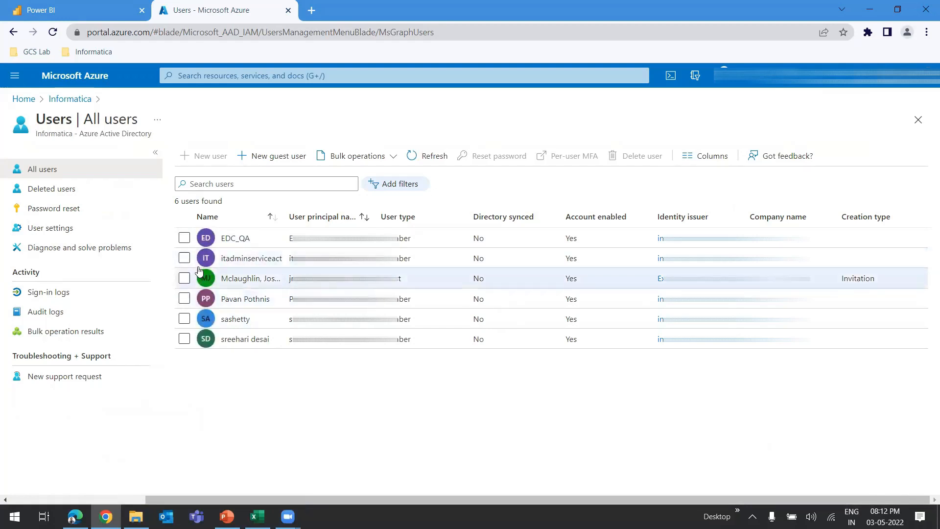
Step: Examine the EDC_QA user's assigned roles in Azure and its access to the GCS_HYPERCARE workspace in Power BI
{"action": "left_click", "coordinate": [240, 240]}
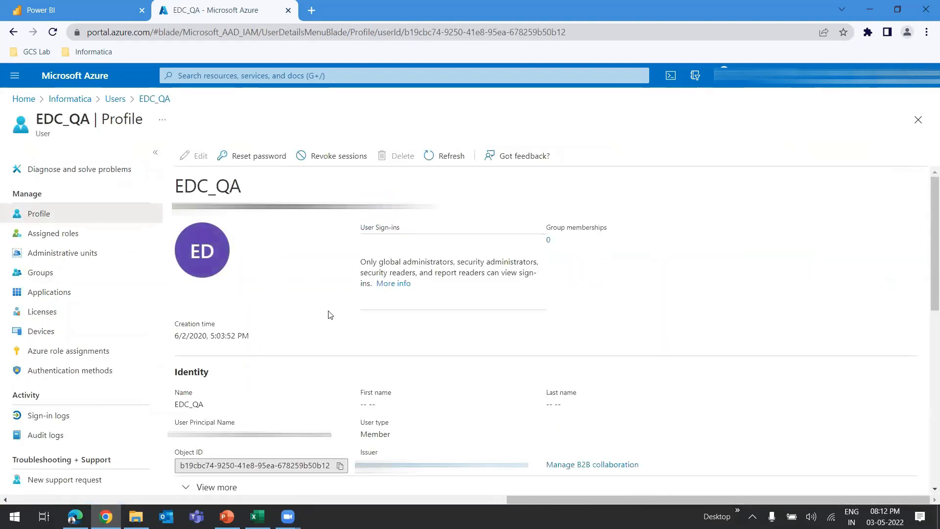
{"action": "left_click", "coordinate": [57, 236]}
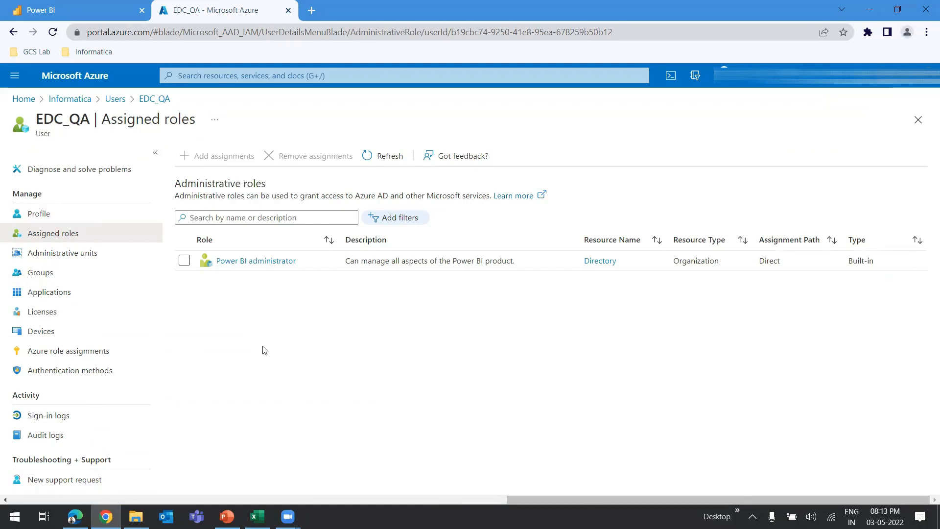
{"action": "left_click", "coordinate": [227, 515]}
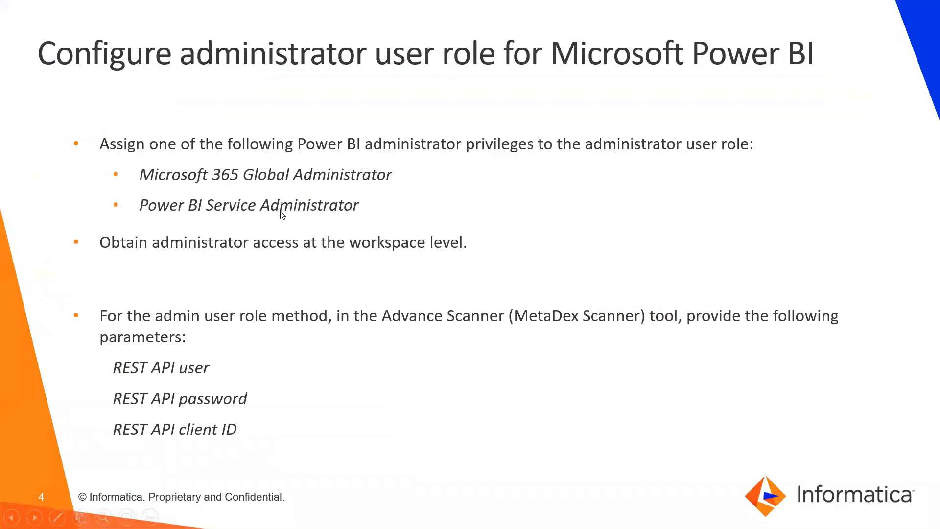
{"action": "key", "text": "alt+Tab"}
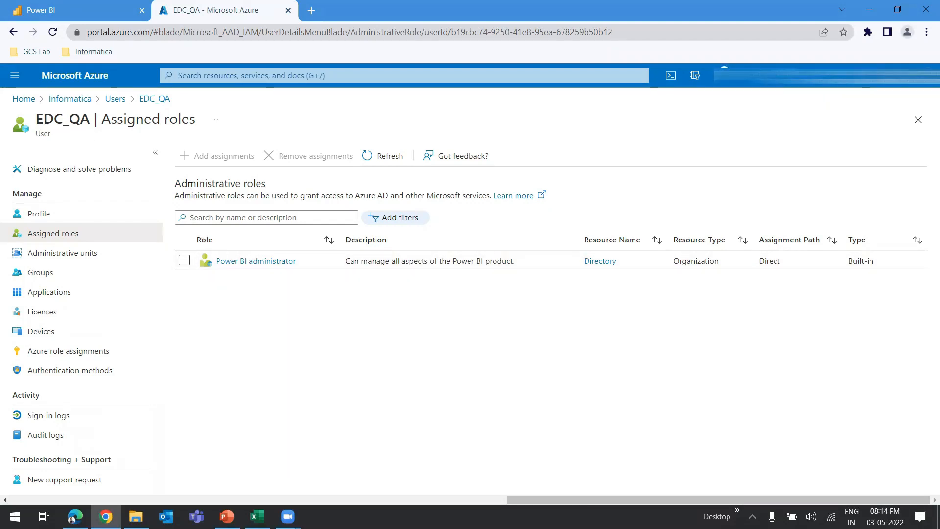
{"action": "key", "text": "ctrl+Tab"}
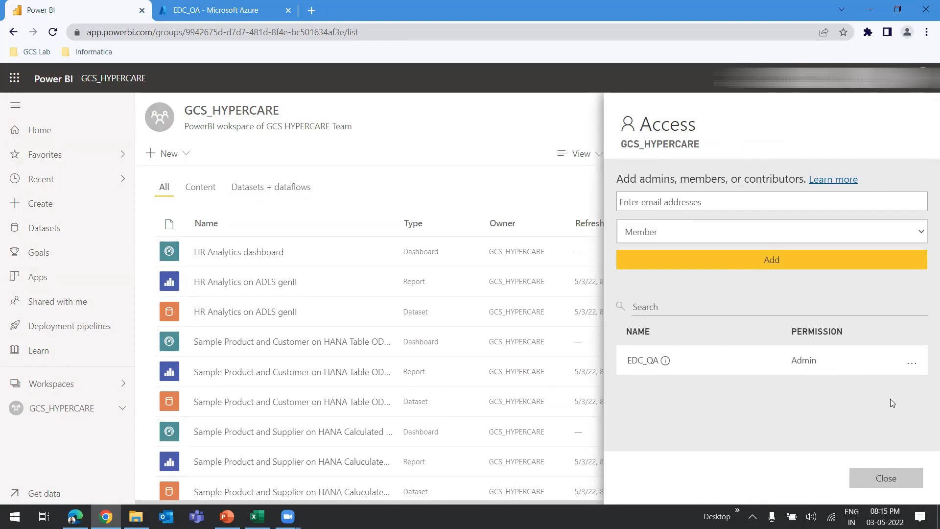
{"action": "left_click", "coordinate": [903, 480]}
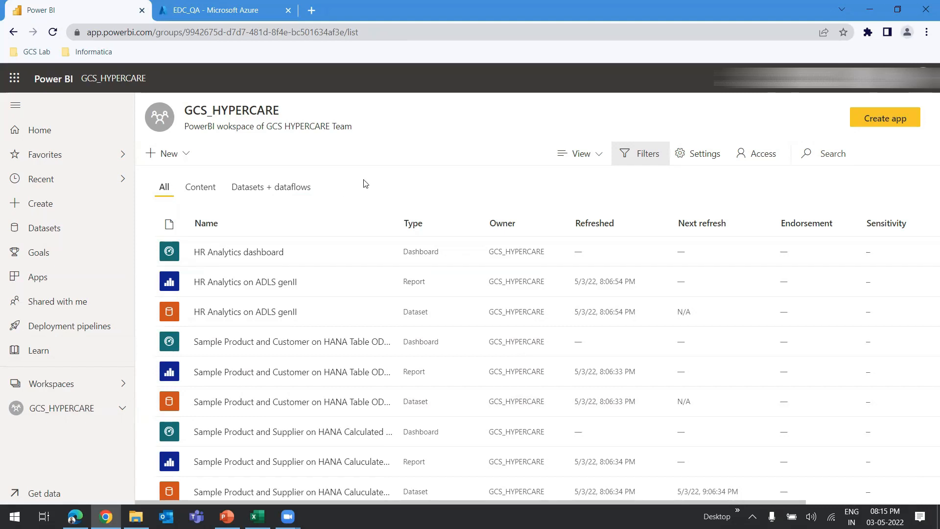
Step: Refresh the HR Analytics, Sample Product and Customer, and Superstore Sales datasets of GCS_HYPERCARE once more
{"action": "left_click", "coordinate": [282, 187]}
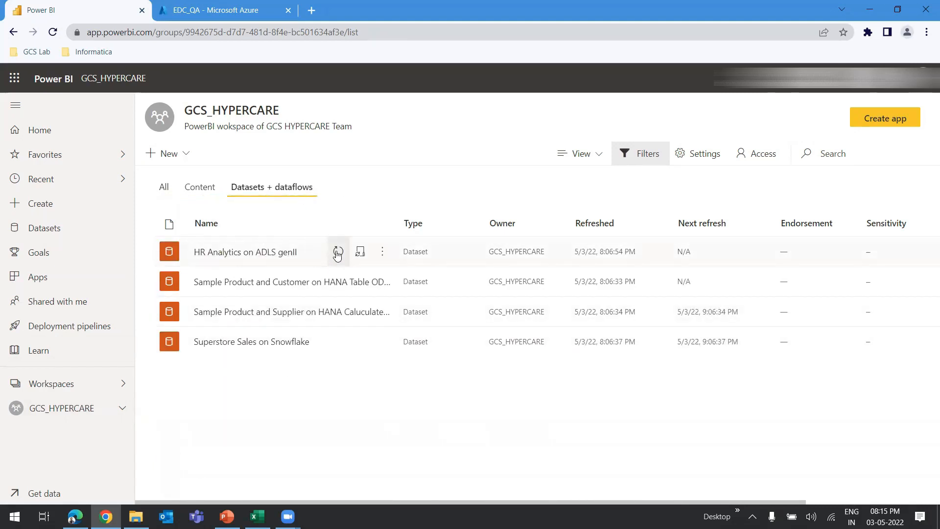
{"action": "left_click", "coordinate": [337, 252]}
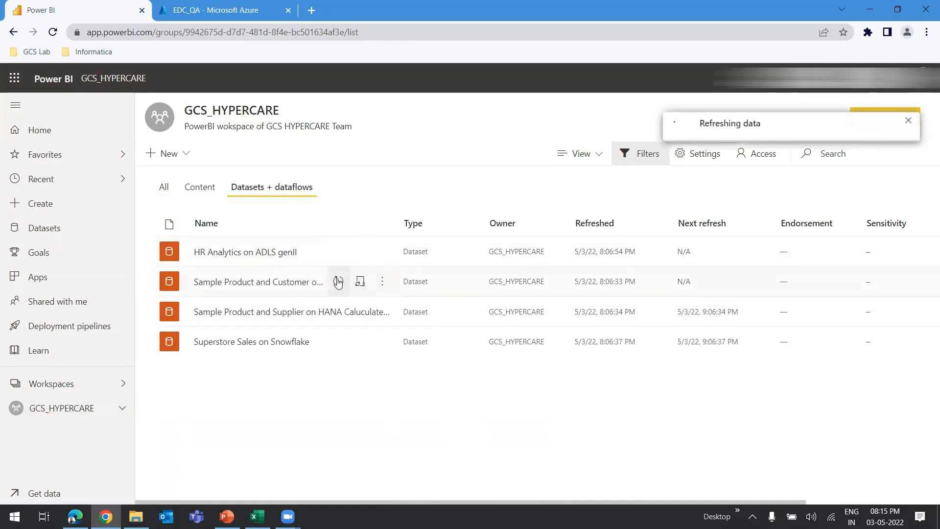
{"action": "left_click", "coordinate": [338, 281]}
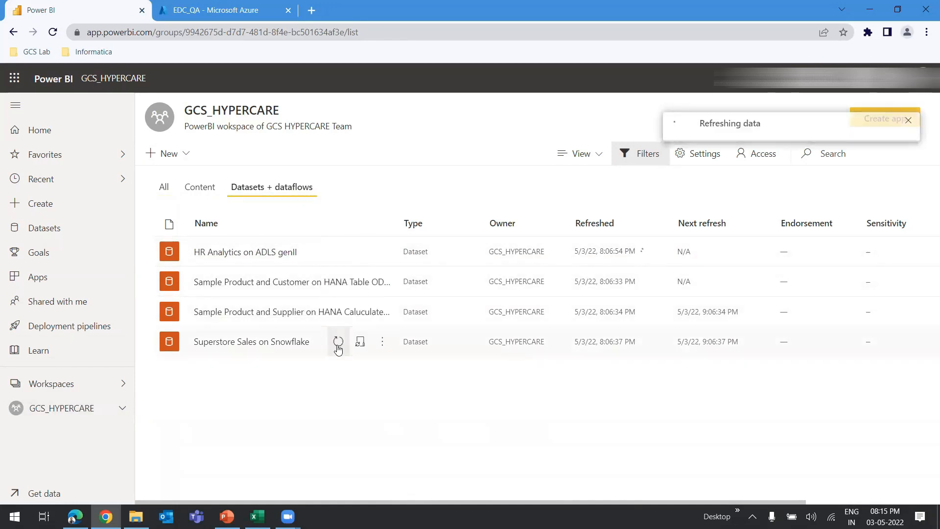
{"action": "left_click", "coordinate": [338, 342]}
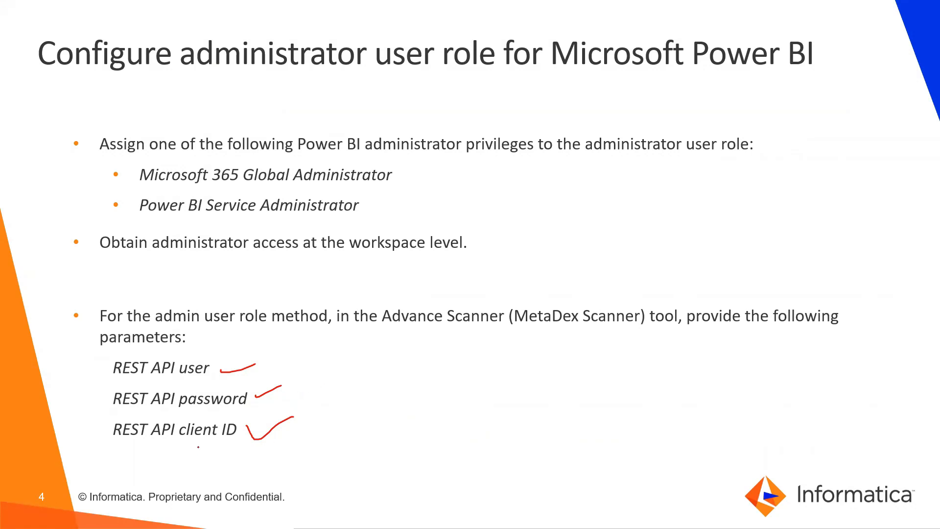
Step: Underline REST API client ID on the slide, and list all applications in the Informatica directory's app registrations in Azure
{"action": "left_click_drag", "start_coordinate": [191, 445], "coordinate": [233, 442]}
{"action": "key", "text": "alt+Tab"}
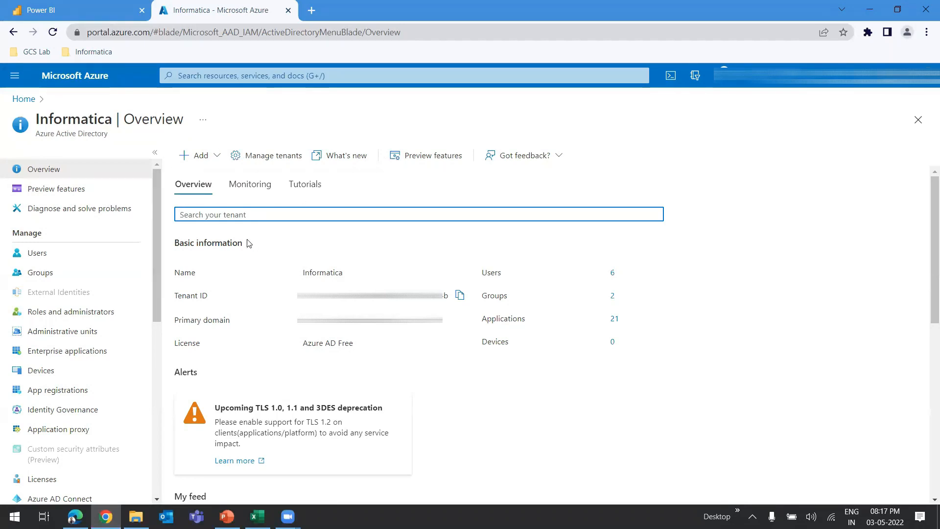
{"action": "left_click", "coordinate": [66, 391]}
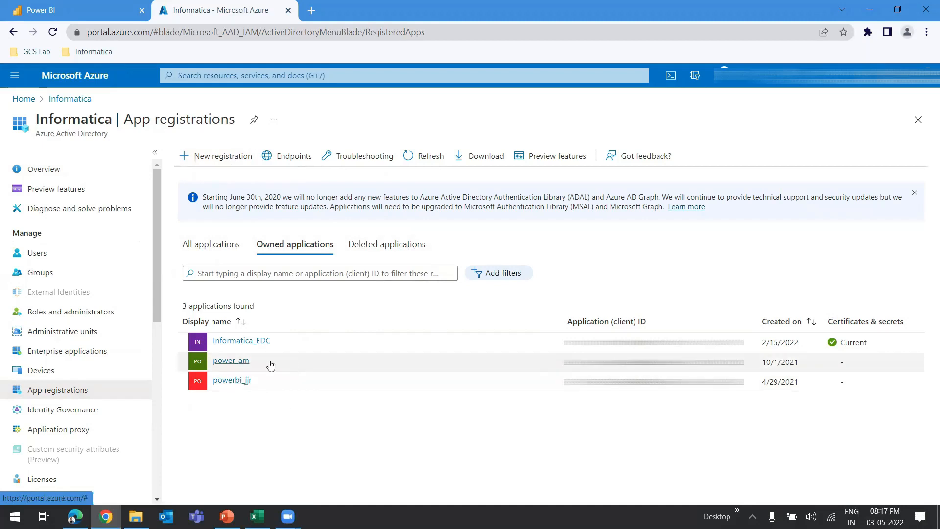
{"action": "left_click", "coordinate": [215, 250]}
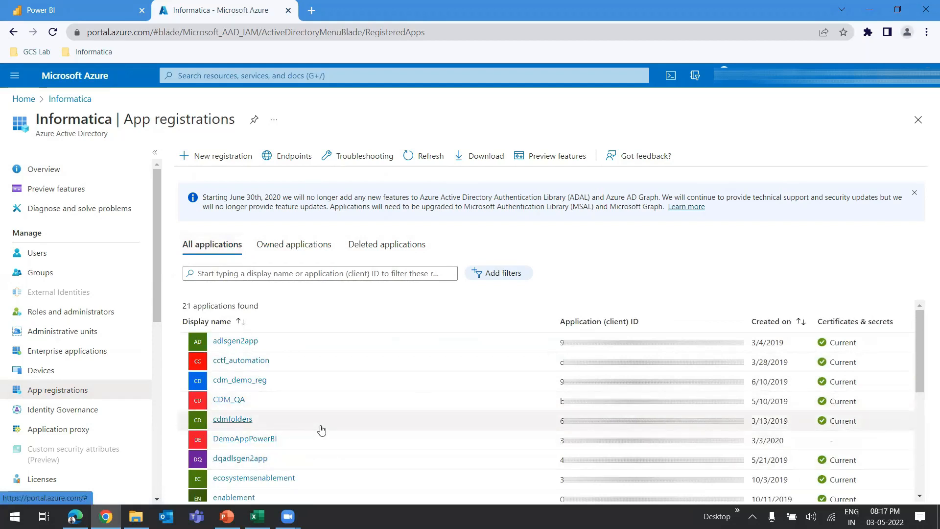
Step: Open the PowerBI_EDC_Native app registration and highlight its application (client) ID in the overview
{"action": "scroll", "coordinate": [343, 434], "scroll_direction": "down", "scroll_amount": 4}
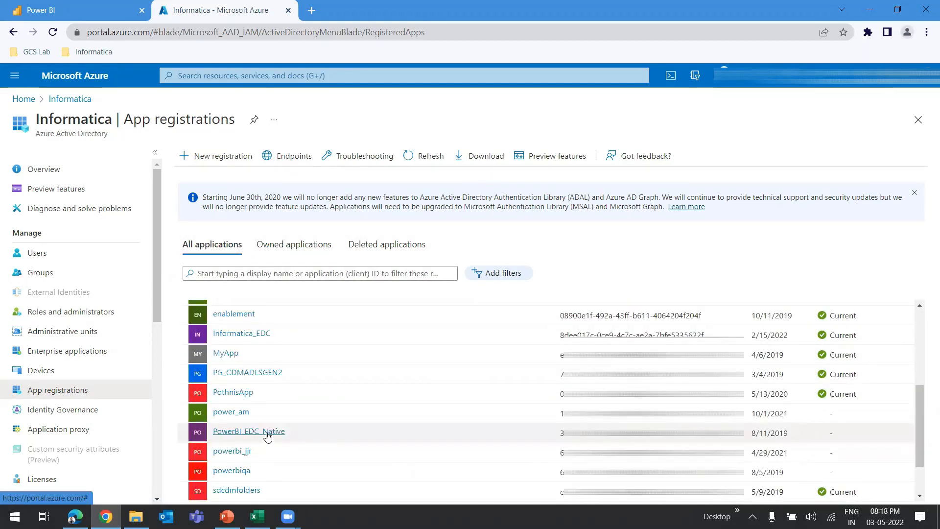
{"action": "left_click", "coordinate": [266, 432]}
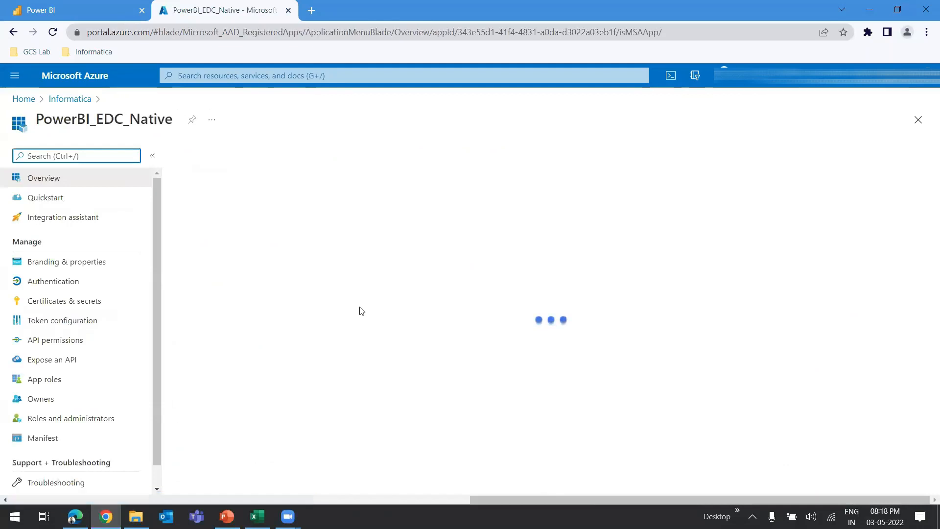
{"action": "left_click", "coordinate": [231, 255]}
{"action": "left_click_drag", "start_coordinate": [240, 257], "coordinate": [440, 255]}
{"action": "left_click", "coordinate": [441, 255]}
{"action": "left_click", "coordinate": [442, 255]}
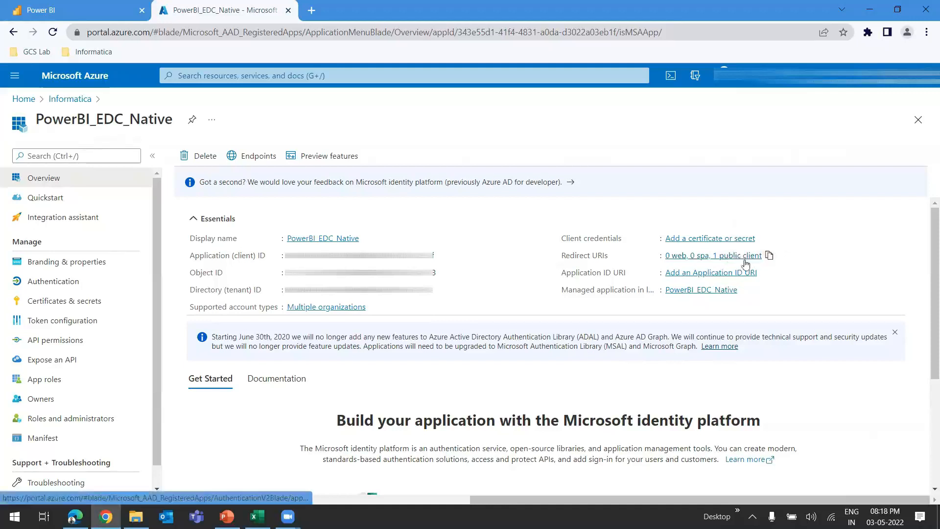
Step: Examine the two Microsoft login redirect URIs listed under mobile and desktop applications in PowerBI_EDC_Native's authentication settings
{"action": "left_click", "coordinate": [709, 255]}
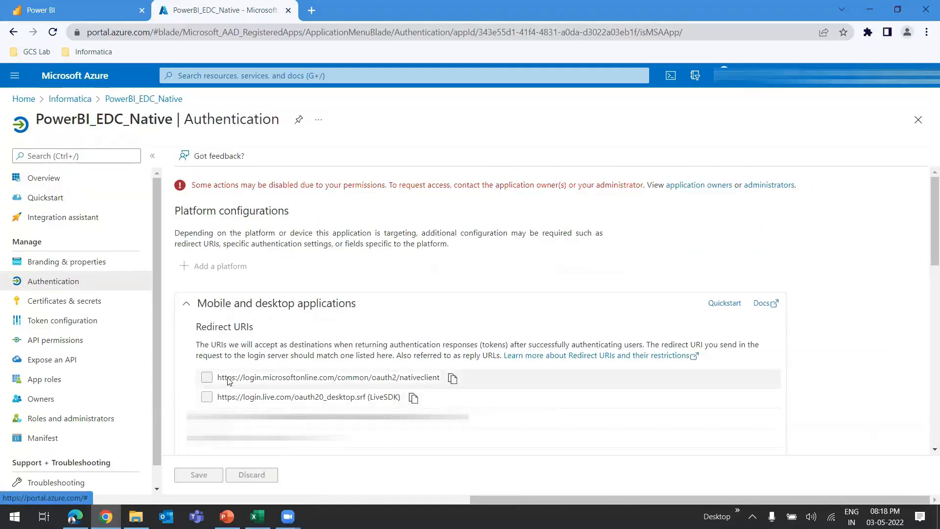
{"action": "left_click_drag", "start_coordinate": [227, 379], "coordinate": [397, 381]}
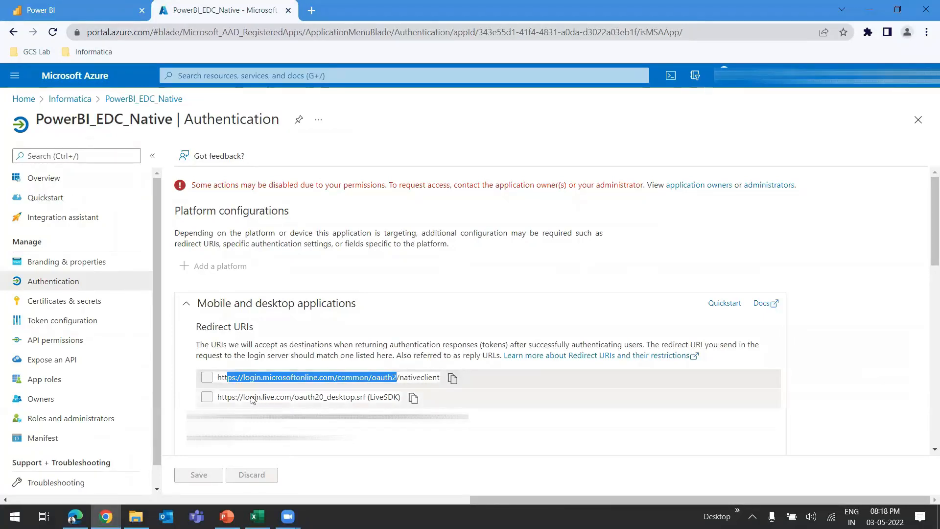
{"action": "left_click_drag", "start_coordinate": [251, 399], "coordinate": [394, 400]}
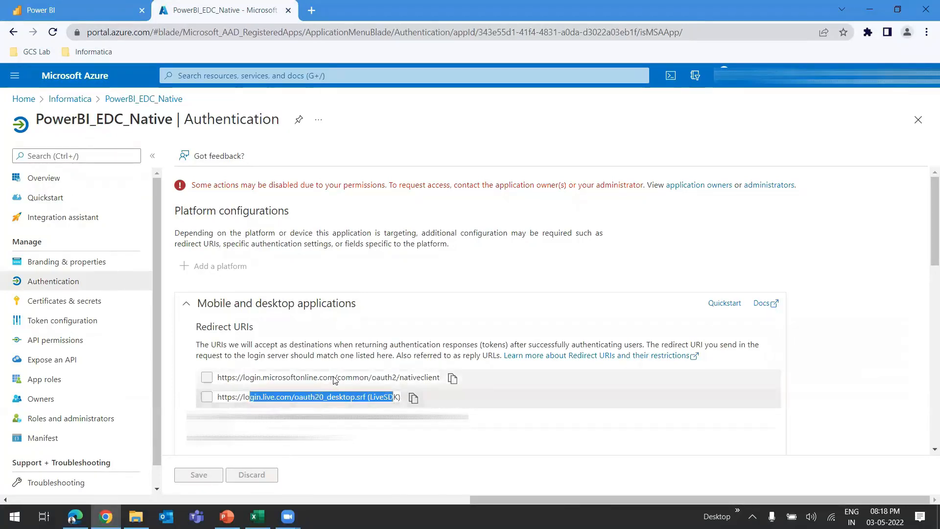
{"action": "left_click", "coordinate": [827, 362]}
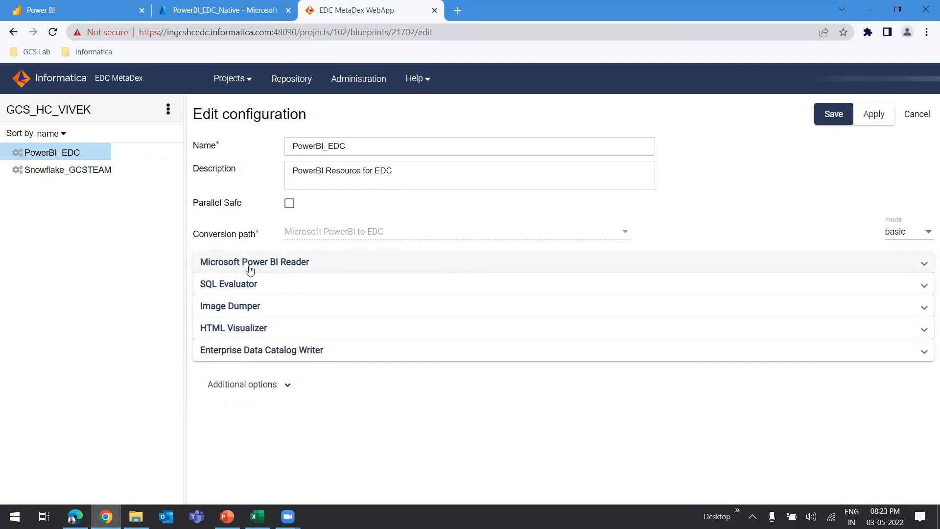
Step: In the PowerBI_EDC configuration in EDC MetaDex, set the Microsoft Power BI Reader's reader mode to Service Principal
{"action": "left_click", "coordinate": [289, 266]}
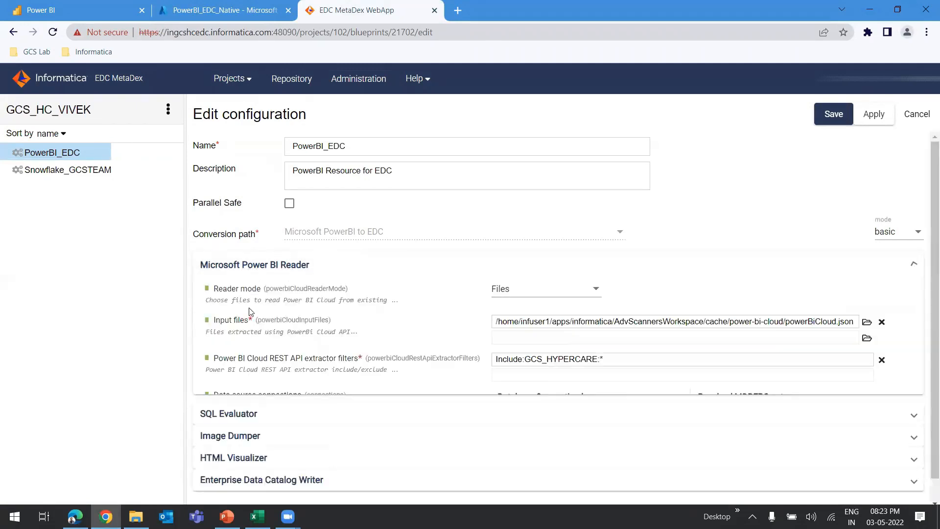
{"action": "left_click", "coordinate": [537, 292]}
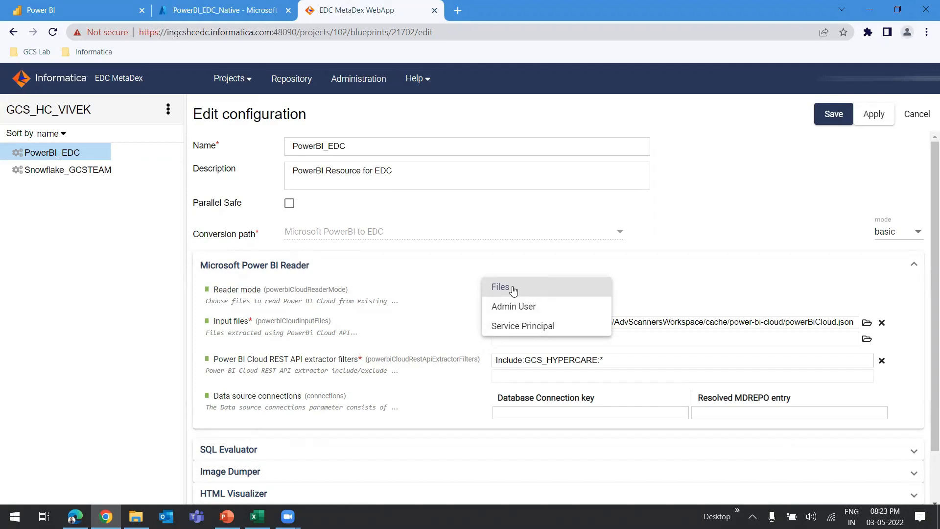
{"action": "left_click", "coordinate": [525, 331]}
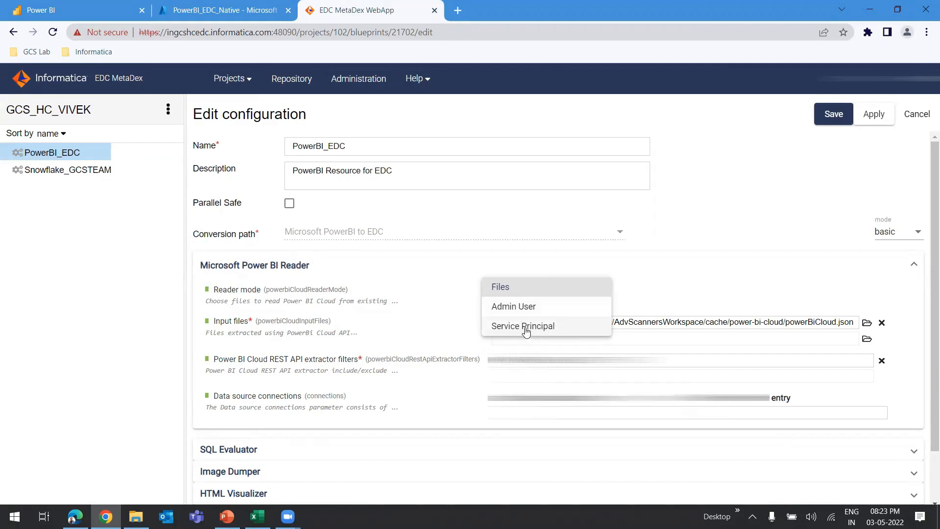
{"action": "left_click", "coordinate": [525, 327]}
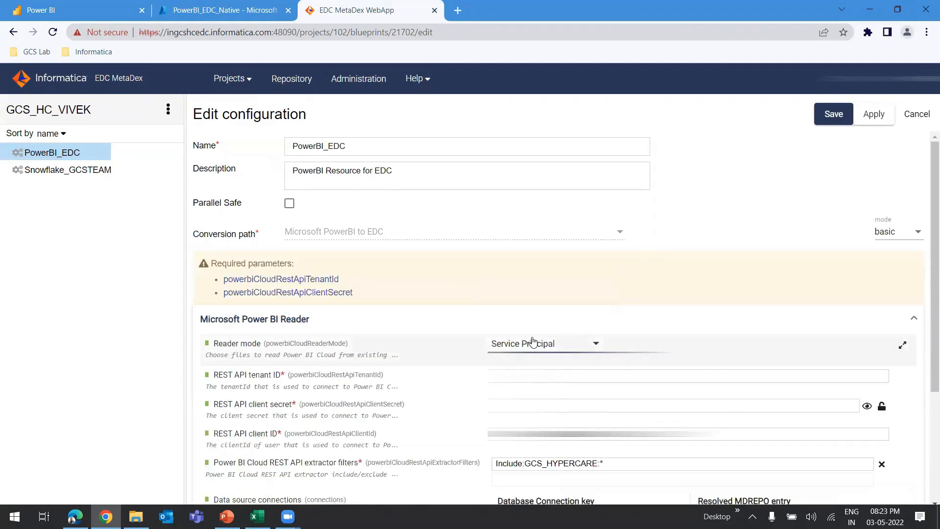
{"action": "scroll", "coordinate": [926, 317], "scroll_direction": "down", "scroll_amount": 2}
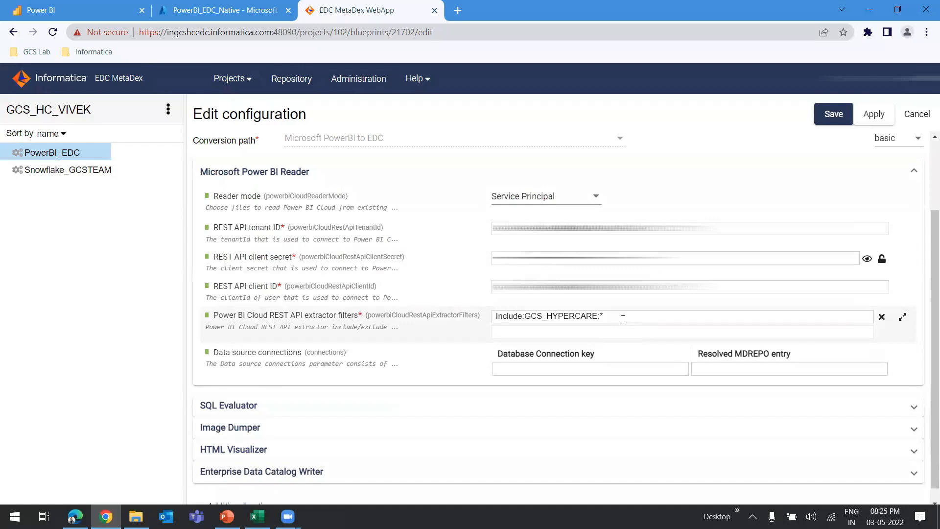
Step: Expand the description of the Power BI Cloud REST API extractor filters and highlight the workspace name in the Include filter
{"action": "left_click", "coordinate": [321, 326]}
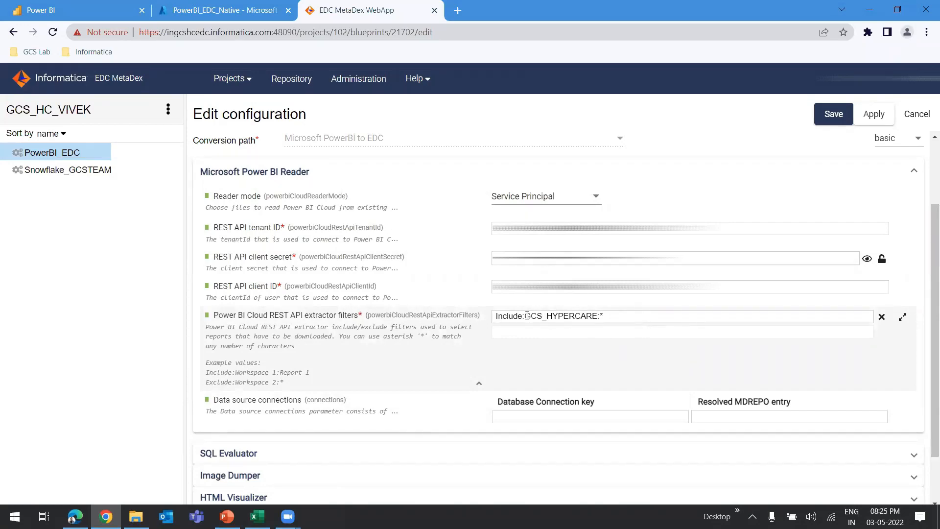
{"action": "left_click_drag", "start_coordinate": [526, 316], "coordinate": [593, 317]}
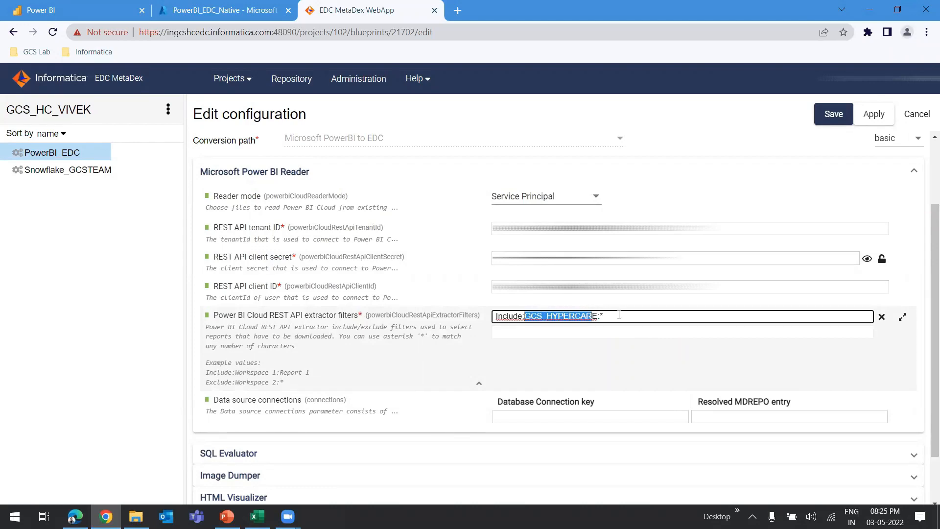
{"action": "left_click", "coordinate": [635, 318]}
{"action": "key", "text": "Return"}
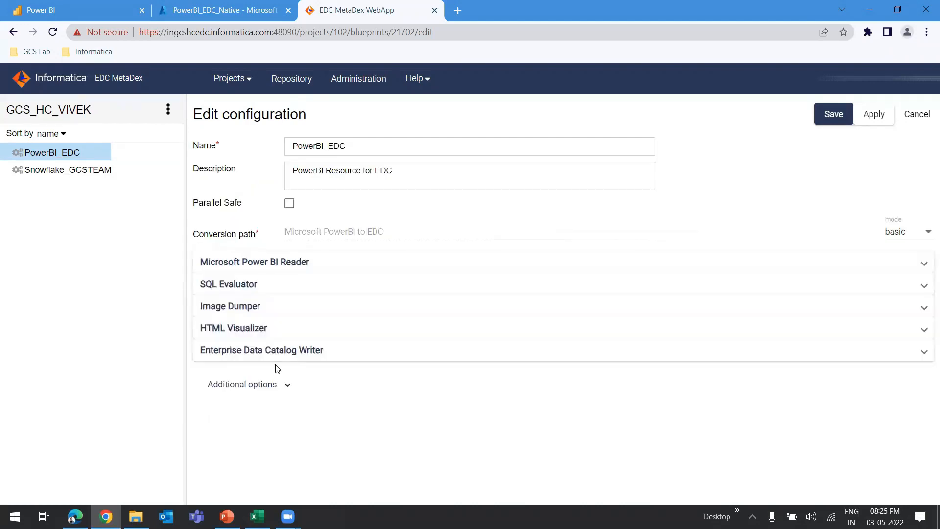
Step: Expand the Enterprise Data Catalog Writer settings and choose Load using REST API as the EDC writer mode
{"action": "left_click", "coordinate": [269, 360]}
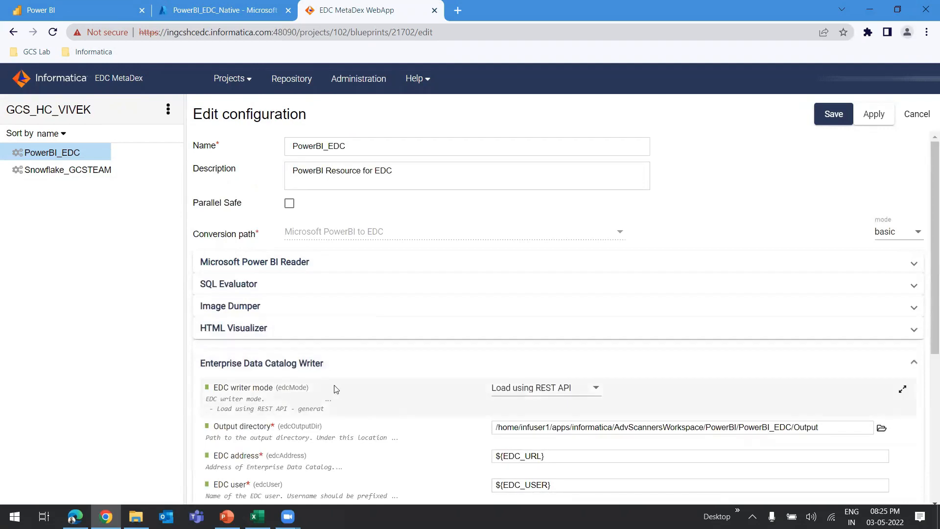
{"action": "scroll", "coordinate": [336, 372], "scroll_direction": "down", "scroll_amount": 1}
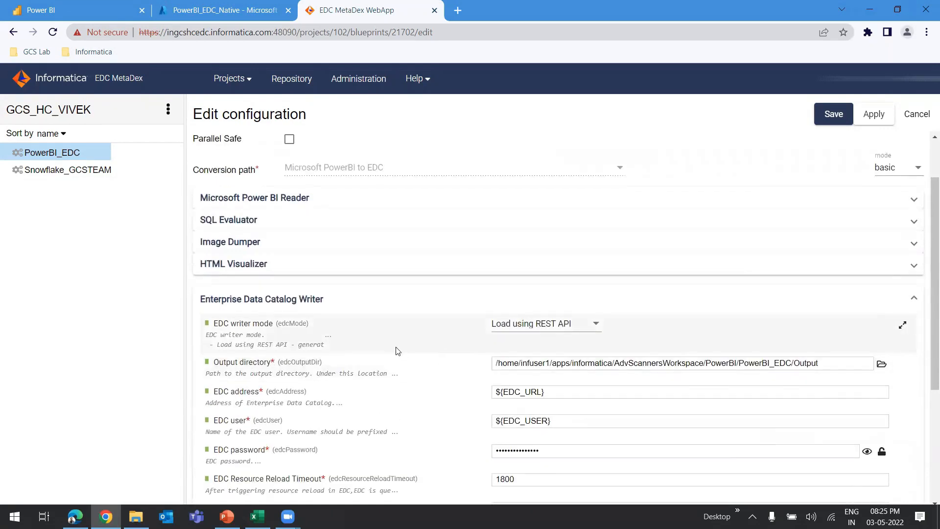
{"action": "scroll", "coordinate": [390, 327], "scroll_direction": "down", "scroll_amount": 1}
{"action": "scroll", "coordinate": [382, 321], "scroll_direction": "up", "scroll_amount": 2}
{"action": "scroll", "coordinate": [382, 321], "scroll_direction": "down", "scroll_amount": 1}
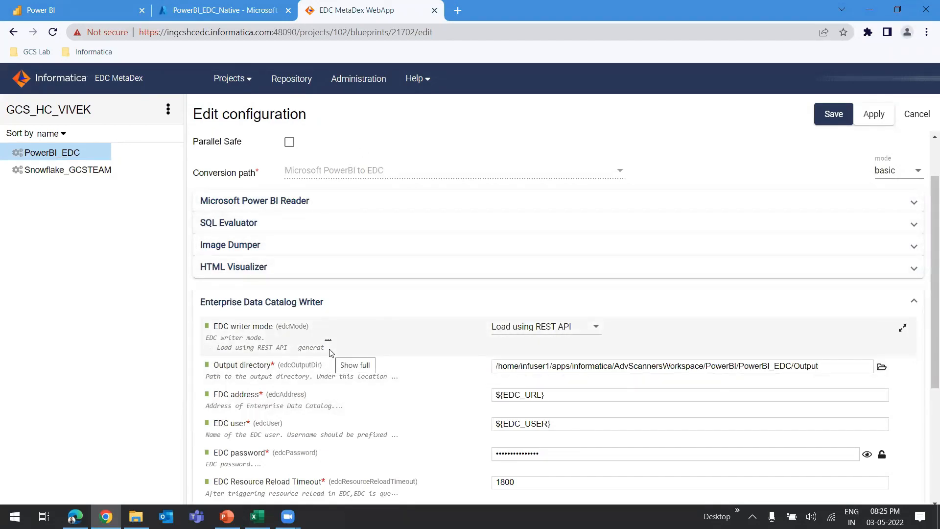
{"action": "scroll", "coordinate": [329, 353], "scroll_direction": "down", "scroll_amount": 1}
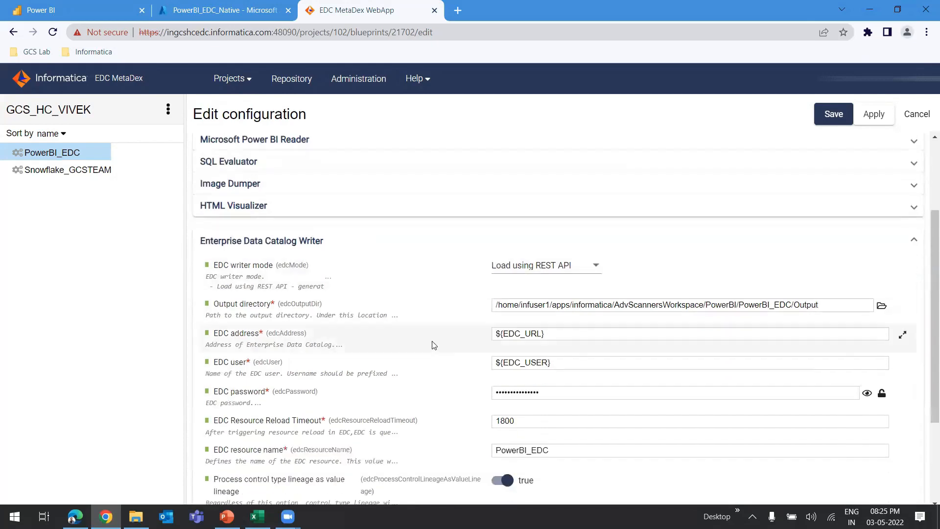
{"action": "left_click", "coordinate": [538, 266]}
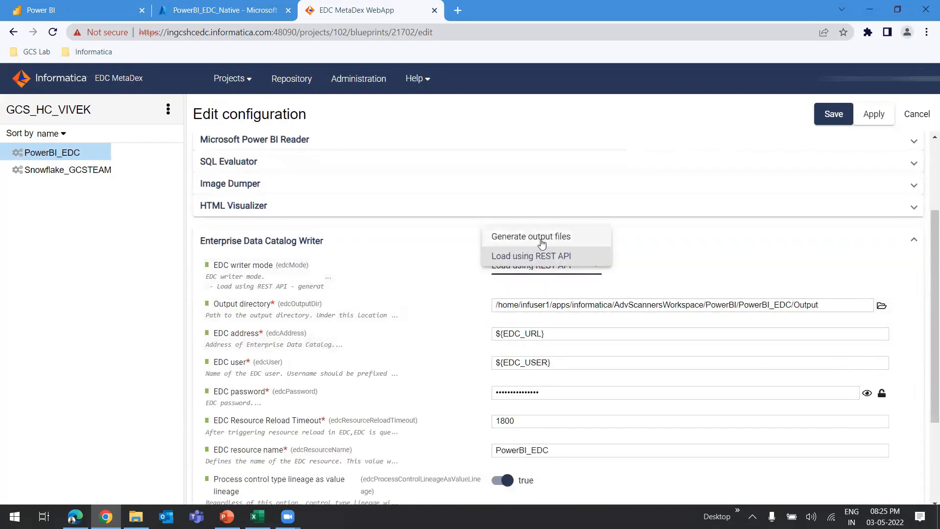
{"action": "left_click", "coordinate": [562, 260]}
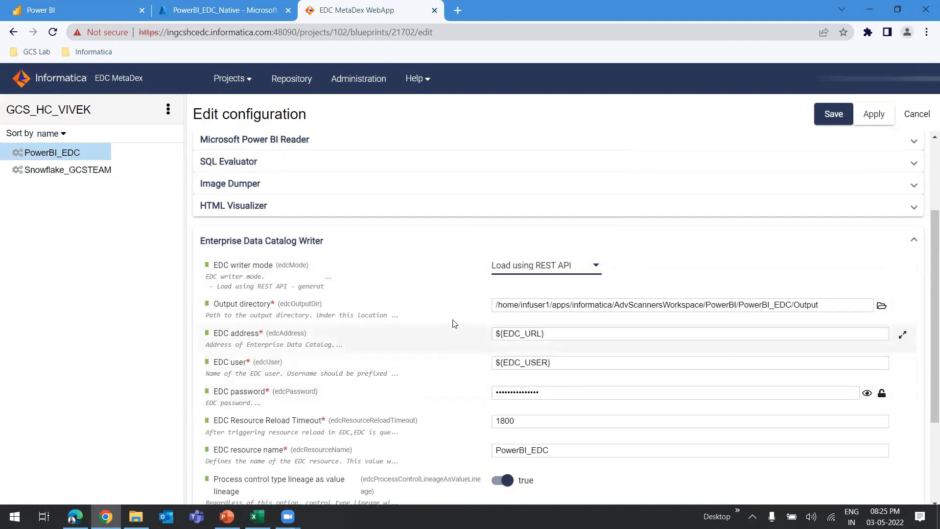
Step: Examine the Enterprise Data Catalog Writer's EDC resource name, output directory and lineage, visualization and connection options
{"action": "left_click", "coordinate": [568, 450]}
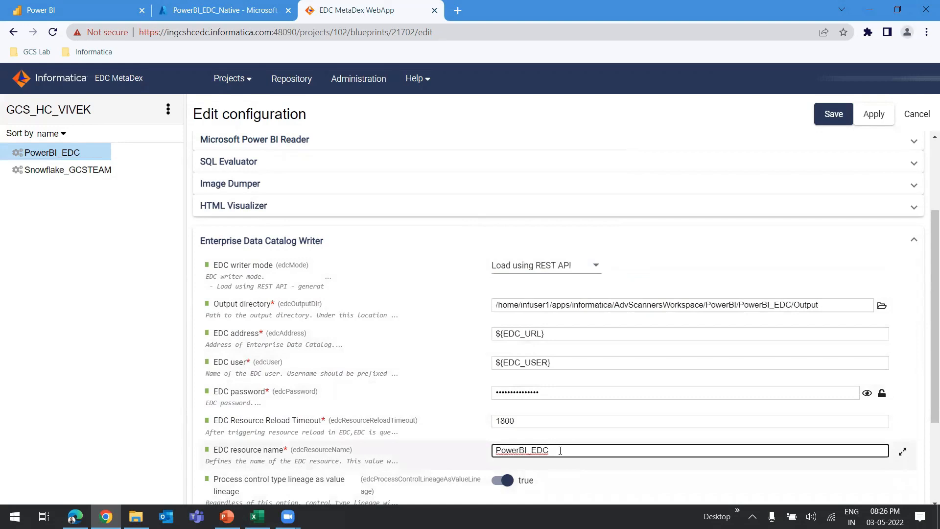
{"action": "left_click_drag", "start_coordinate": [560, 450], "coordinate": [494, 449]}
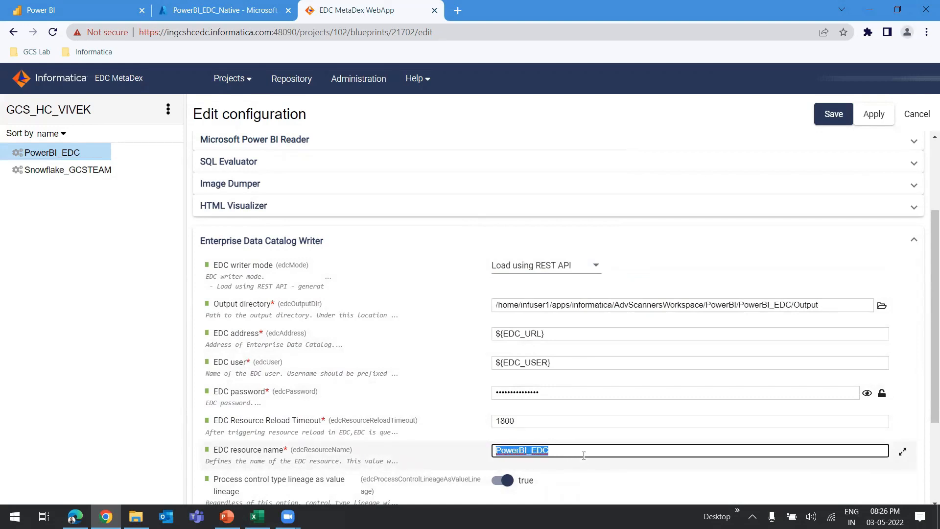
{"action": "left_click", "coordinate": [591, 306]}
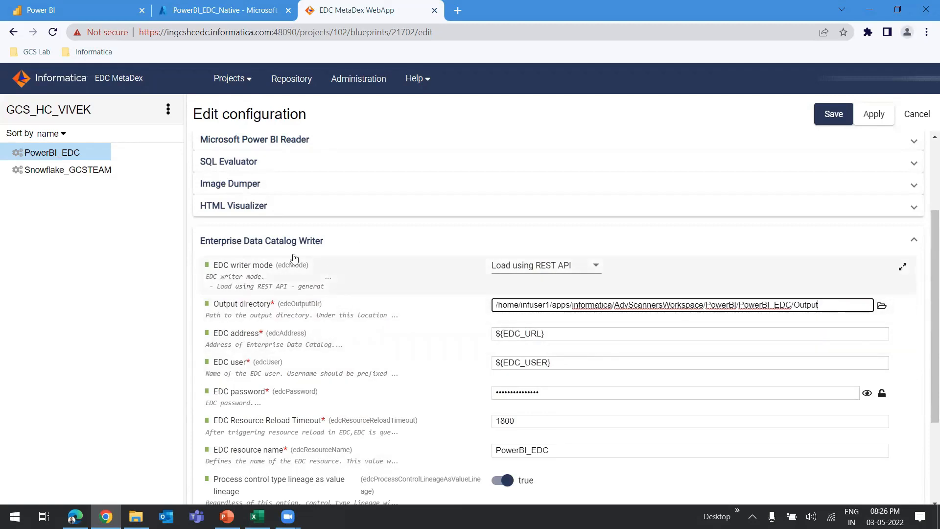
{"action": "scroll", "coordinate": [922, 308], "scroll_direction": "down", "scroll_amount": 3}
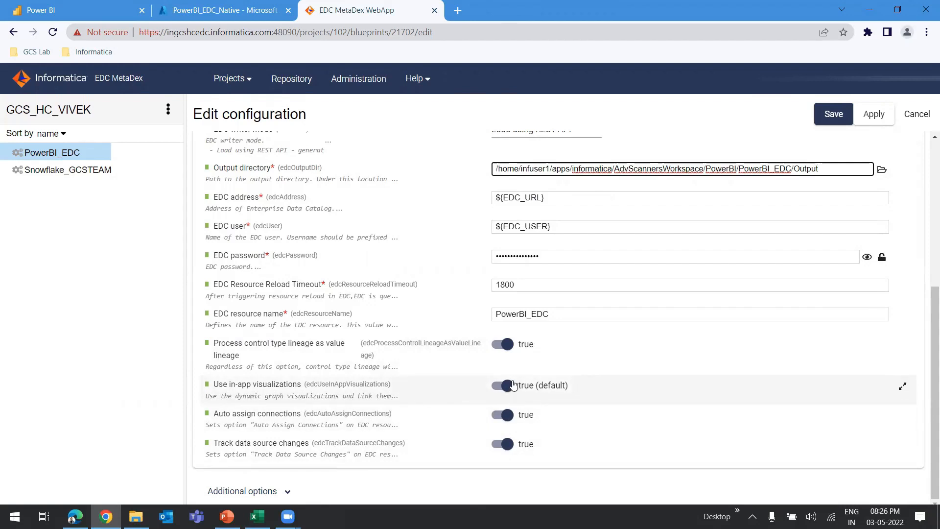
{"action": "scroll", "coordinate": [442, 395], "scroll_direction": "up", "scroll_amount": 4}
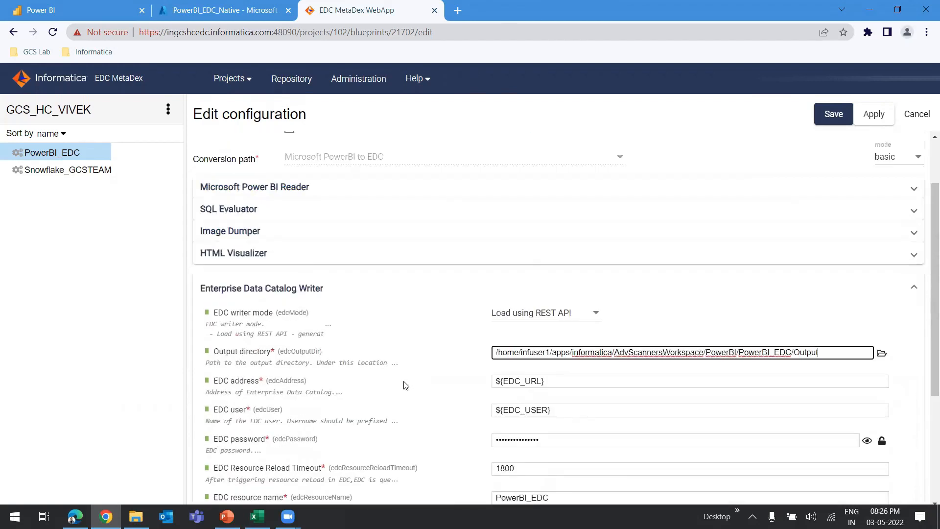
{"action": "scroll", "coordinate": [404, 292], "scroll_direction": "down", "scroll_amount": 3}
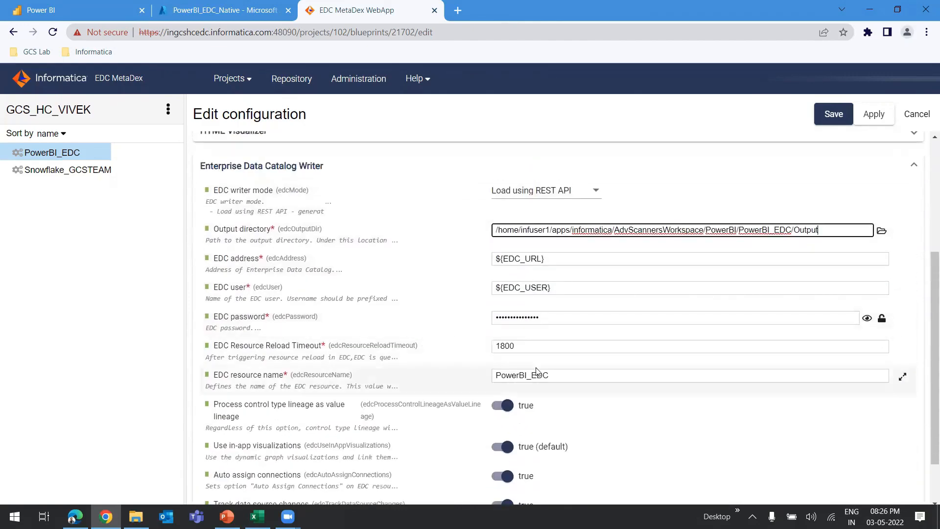
{"action": "scroll", "coordinate": [537, 437], "scroll_direction": "up", "scroll_amount": 3}
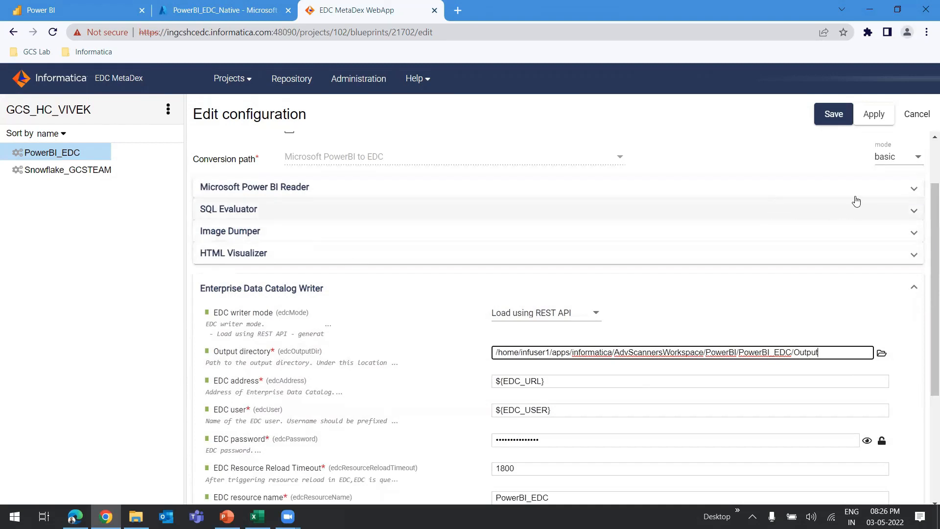
Step: Switch the configuration mode to expert and examine the Microsoft Power BI Reader options through Workspaces modified since
{"action": "left_click", "coordinate": [899, 160]}
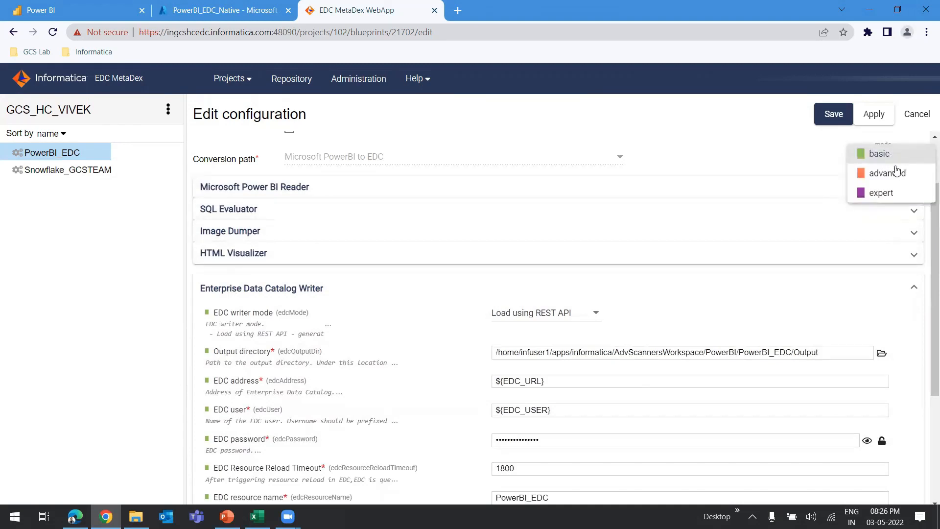
{"action": "left_click", "coordinate": [883, 194]}
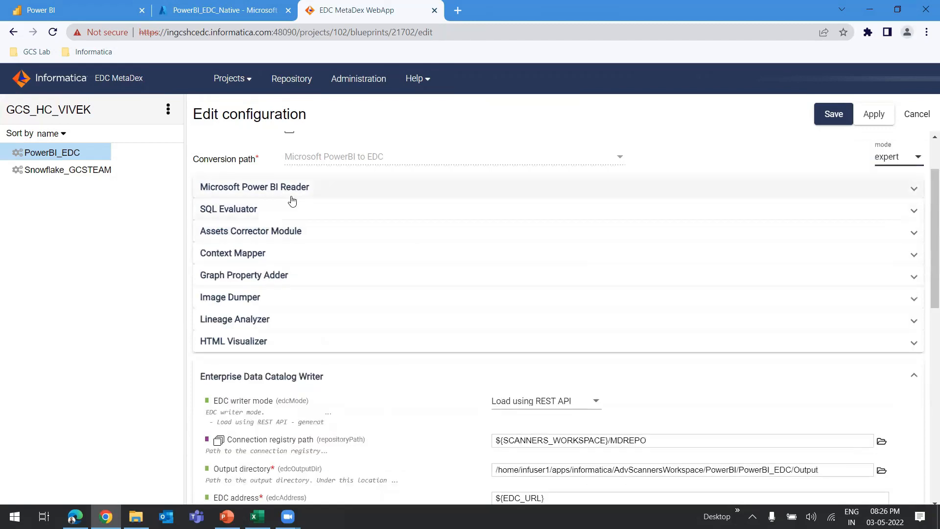
{"action": "left_click", "coordinate": [265, 189]}
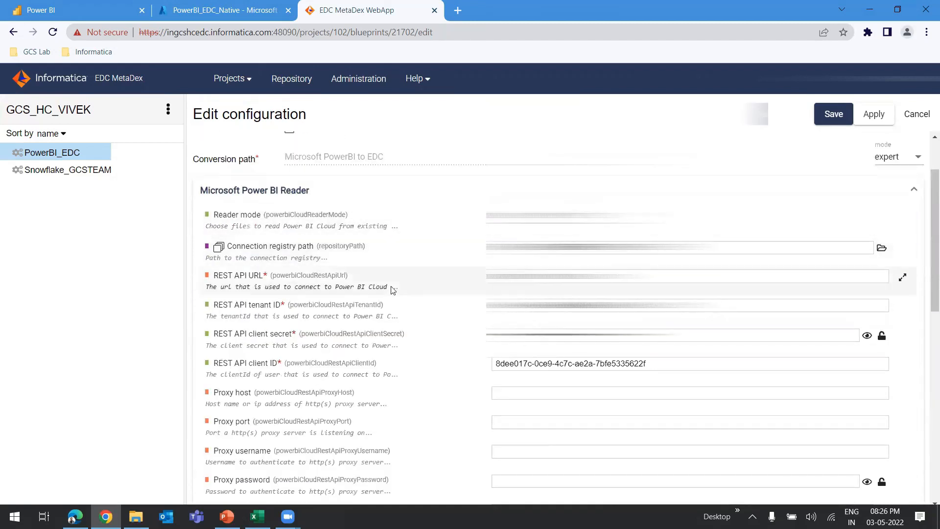
{"action": "scroll", "coordinate": [393, 304], "scroll_direction": "down", "scroll_amount": 2}
{"action": "scroll", "coordinate": [637, 343], "scroll_direction": "up", "scroll_amount": 1}
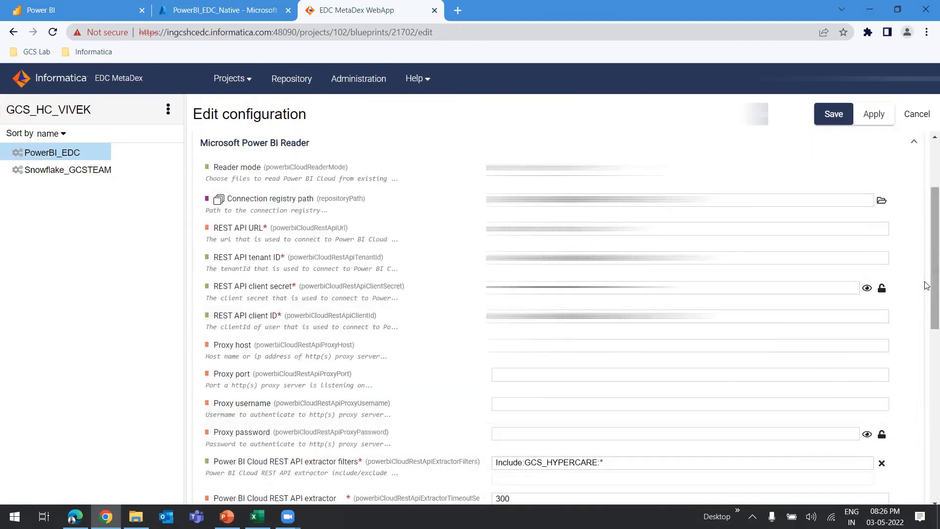
{"action": "left_click_drag", "start_coordinate": [932, 289], "coordinate": [933, 419]}
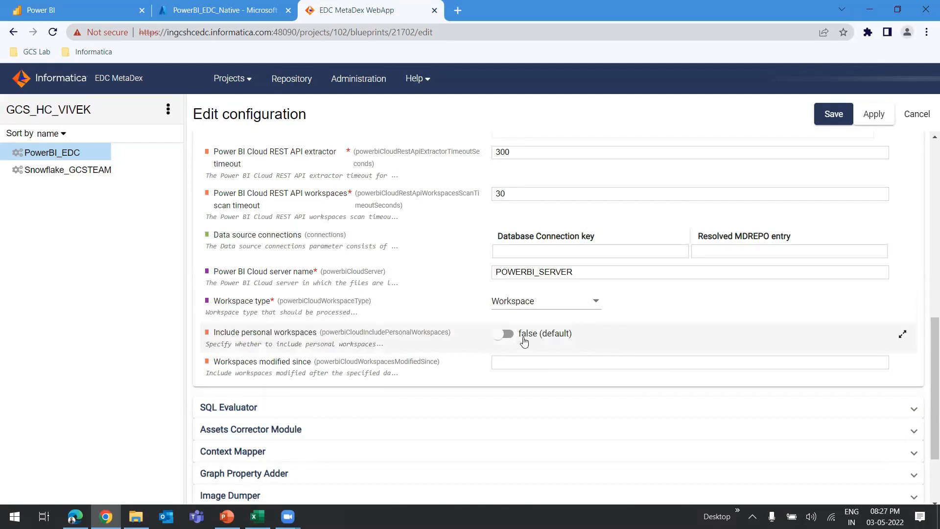
{"action": "left_click", "coordinate": [545, 362]}
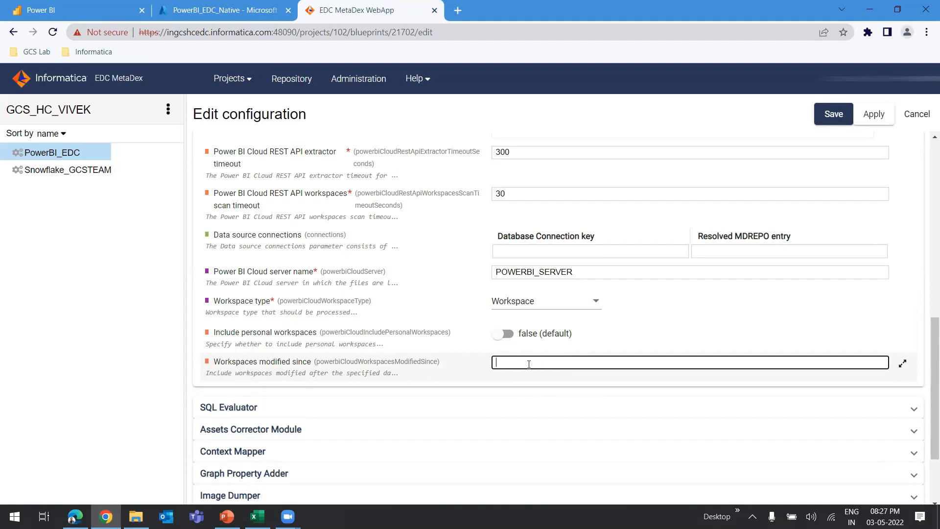
Step: Save the PowerBI_EDC configuration in basic mode and run it
{"action": "scroll", "coordinate": [540, 362], "scroll_direction": "up", "scroll_amount": 15}
{"action": "left_click", "coordinate": [898, 231]}
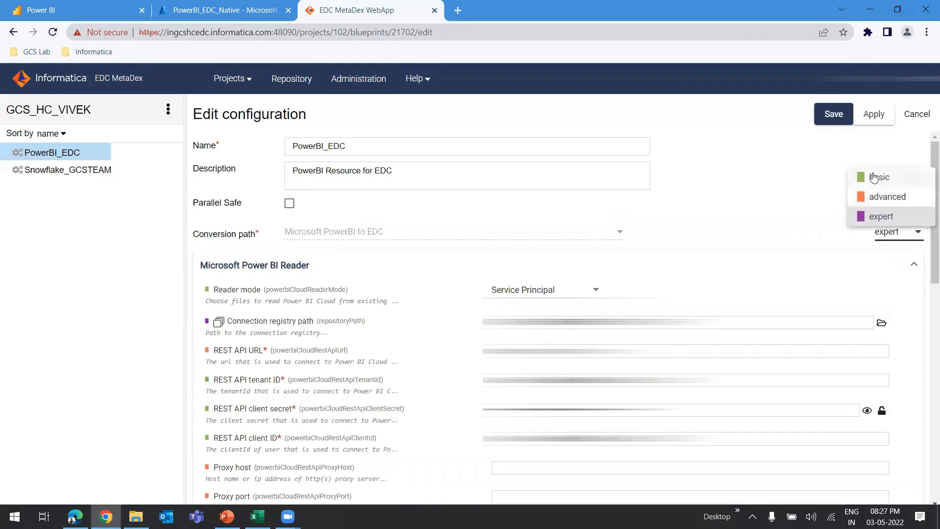
{"action": "left_click", "coordinate": [874, 175]}
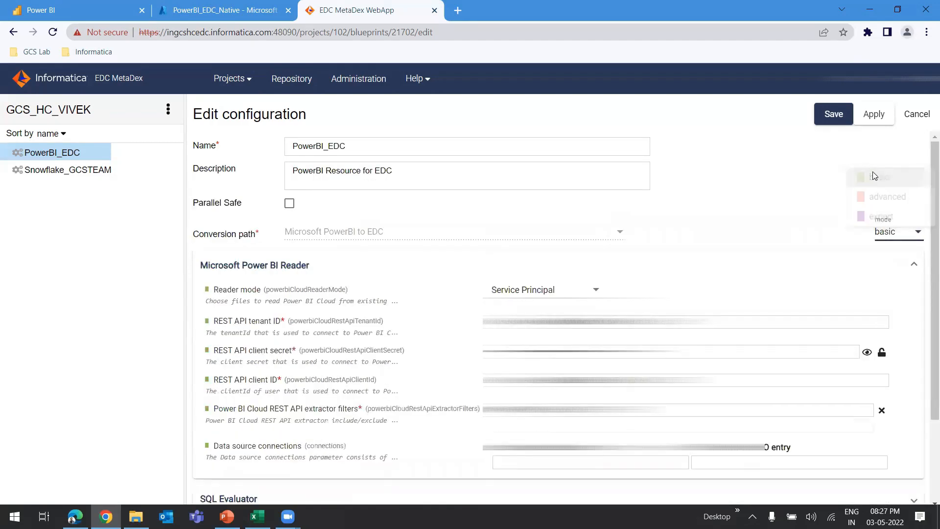
{"action": "left_click", "coordinate": [834, 115]}
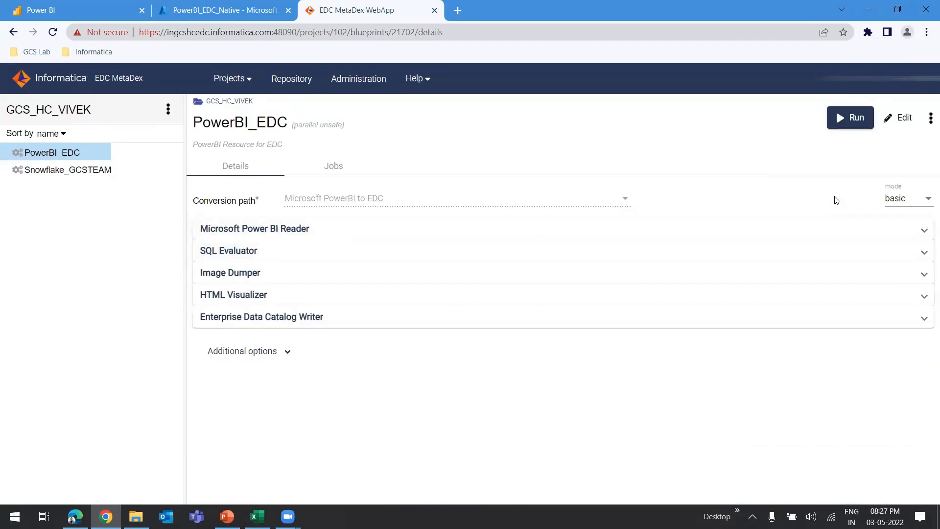
{"action": "left_click", "coordinate": [848, 125]}
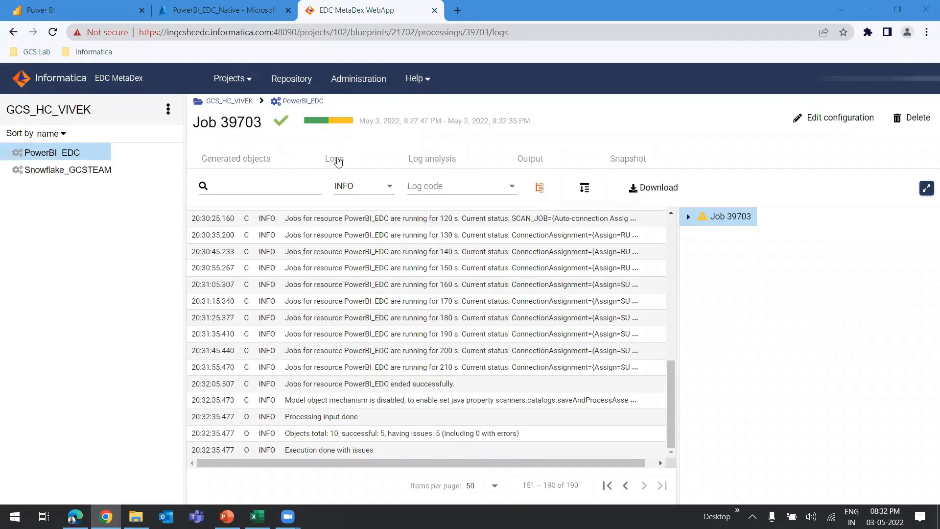
Step: Review the job's processing summary, expand GCS_HYPERCARE among the generated objects, and open the Superstore Sales on Snowflake report
{"action": "mouse_move", "coordinate": [316, 126]}
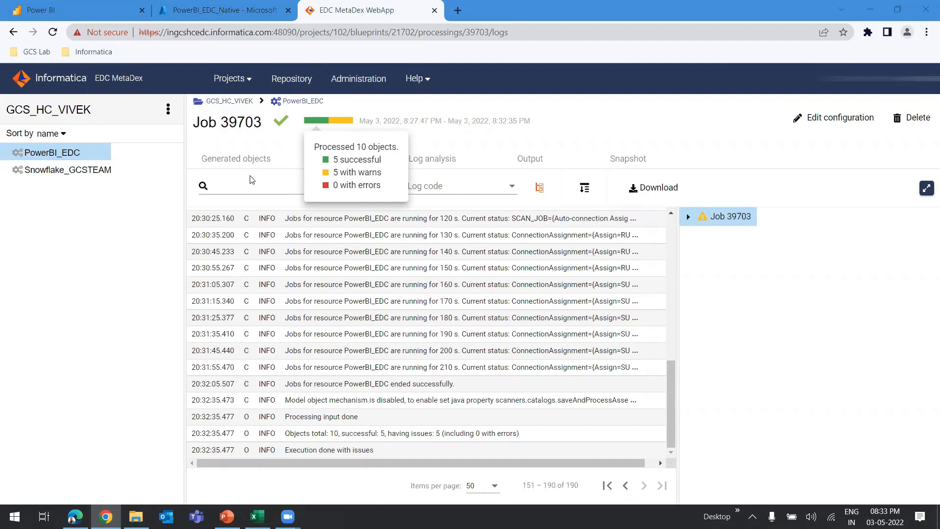
{"action": "left_click", "coordinate": [242, 165]}
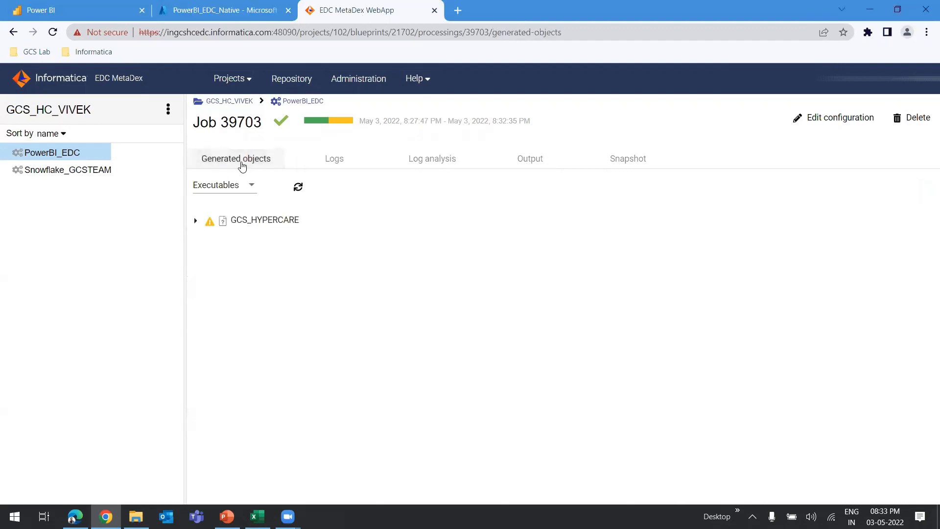
{"action": "left_click", "coordinate": [195, 222]}
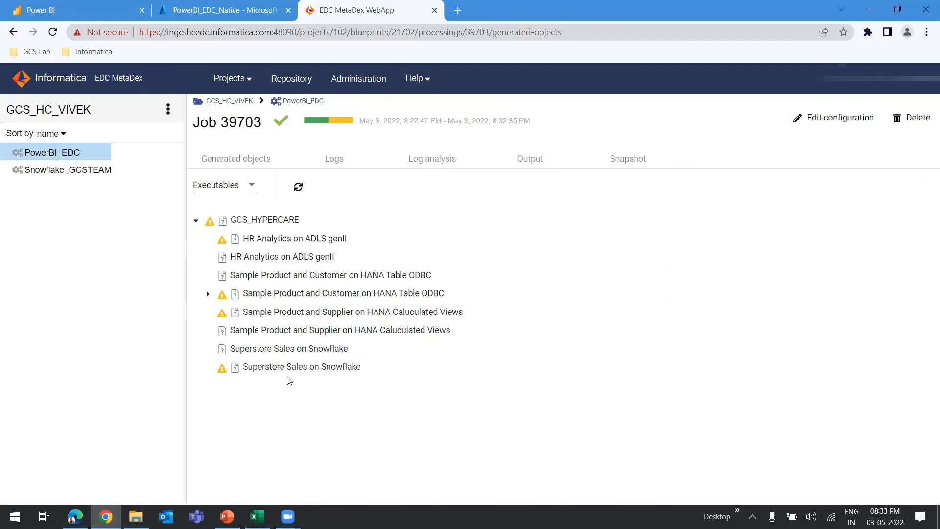
{"action": "left_click", "coordinate": [285, 351]}
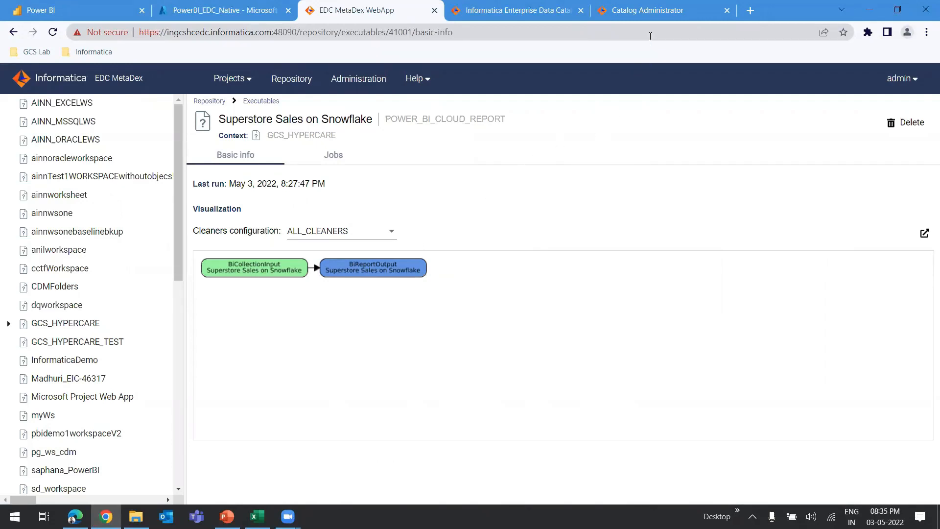
Step: Switch to Catalog Administrator and examine the auto-assigned connections of the PowerBI_EDC resource under Connection Assignment
{"action": "left_click", "coordinate": [649, 11]}
{"action": "left_click", "coordinate": [808, 78]}
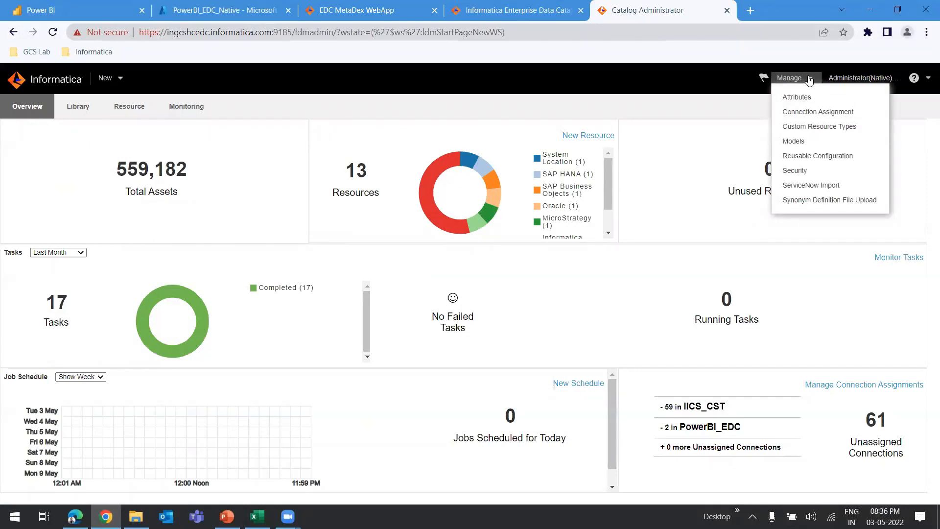
{"action": "left_click", "coordinate": [808, 113]}
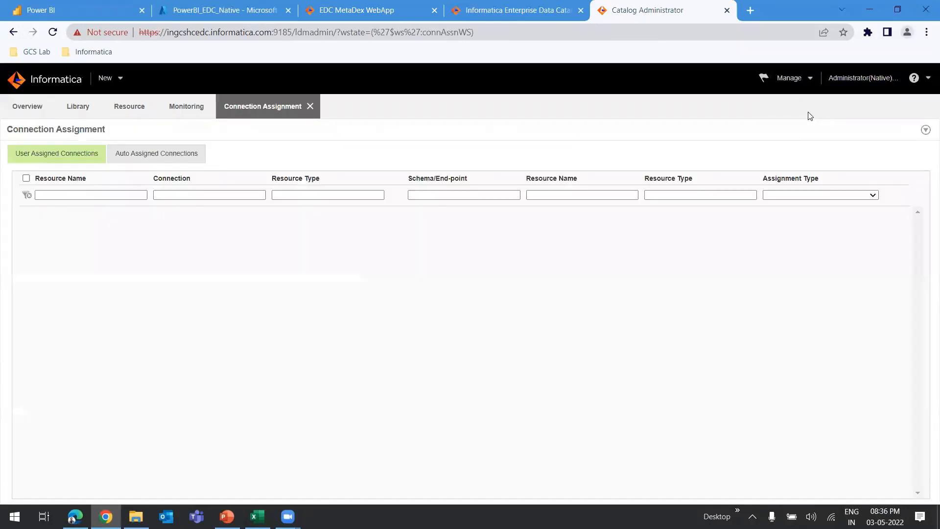
{"action": "left_click", "coordinate": [146, 155]}
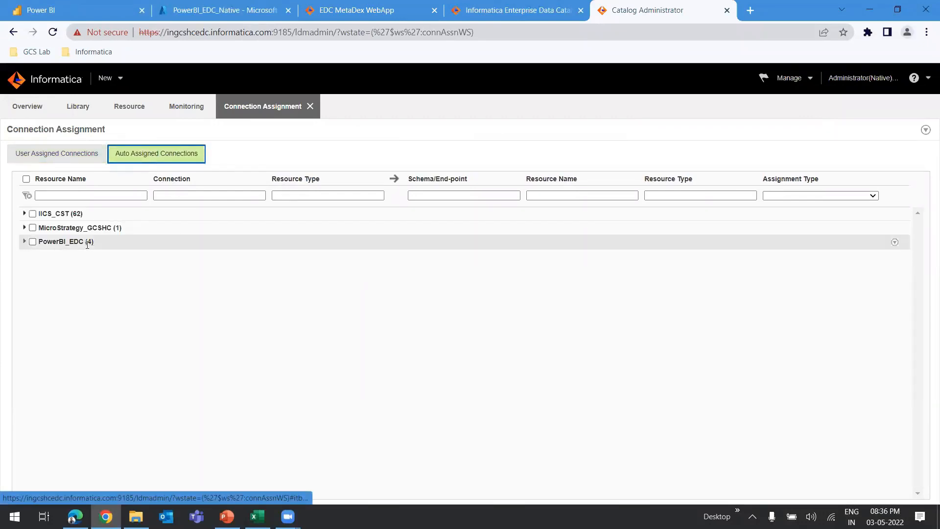
{"action": "left_click", "coordinate": [24, 241]}
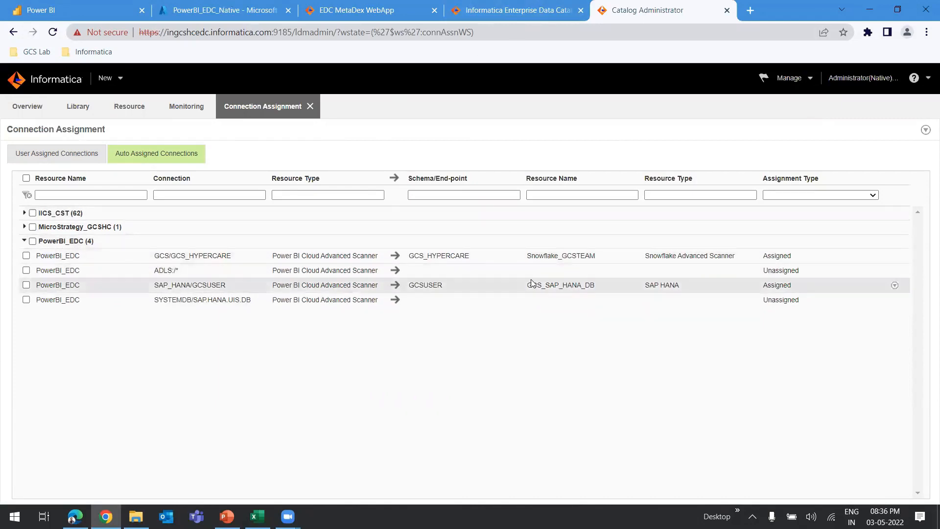
Step: Switch to Enterprise Data Catalog and open the lineage and impact of PowerBI_EDC's Superstore Sales on Snowflake report
{"action": "left_click", "coordinate": [504, 10]}
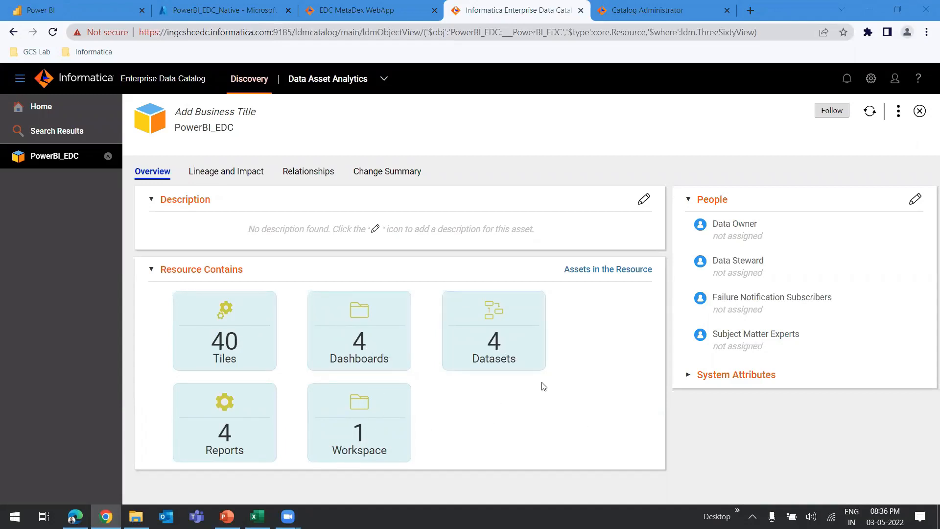
{"action": "left_click", "coordinate": [233, 436]}
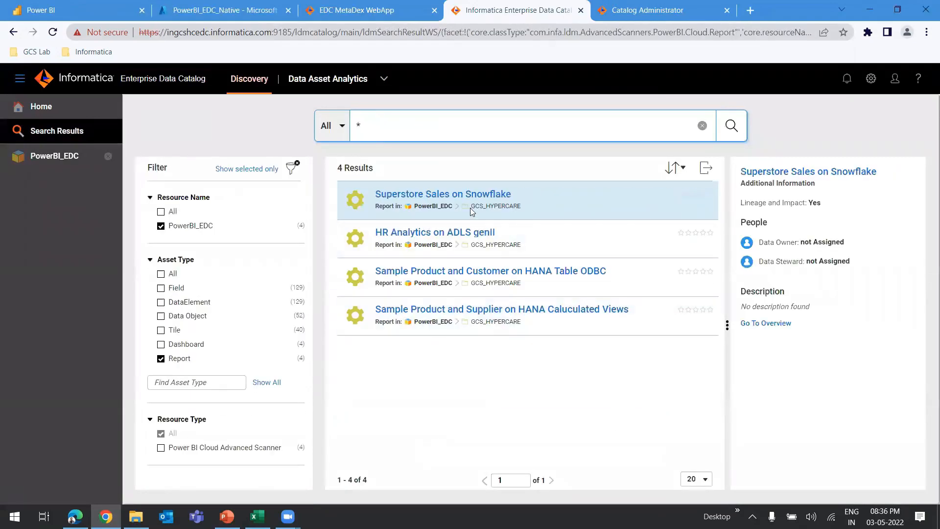
{"action": "left_click", "coordinate": [471, 196]}
{"action": "left_click", "coordinate": [223, 171]}
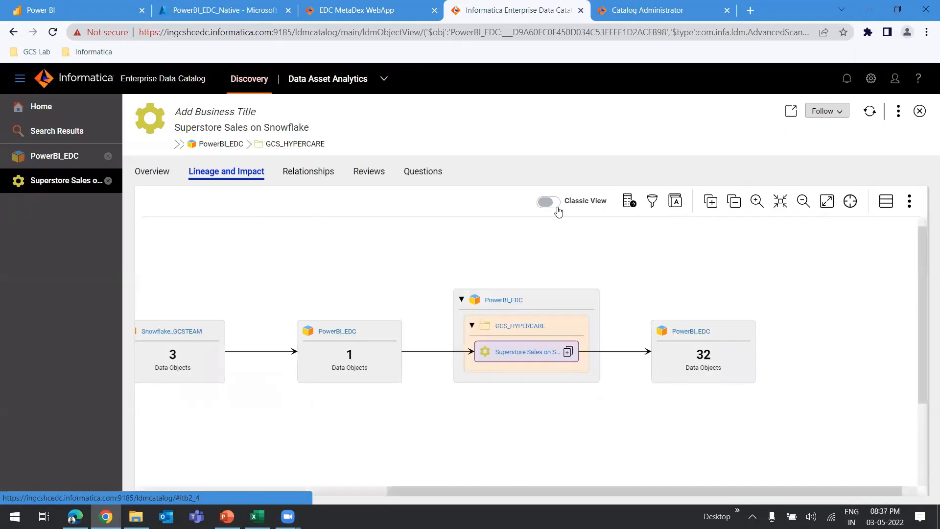
Step: Turn on the classic lineage view and examine the Superstore Sales and HR Analytics dashboards with their tiles
{"action": "left_click", "coordinate": [547, 202]}
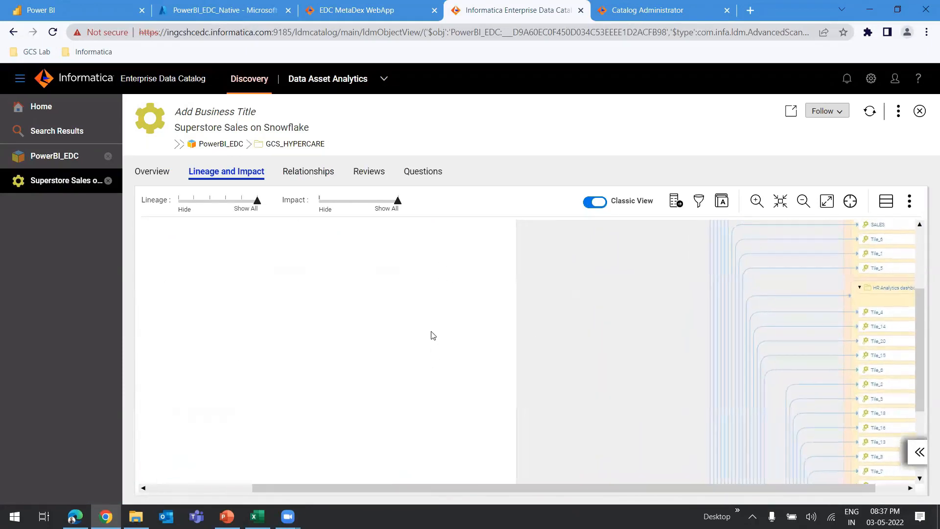
{"action": "left_click_drag", "start_coordinate": [446, 260], "coordinate": [424, 407]}
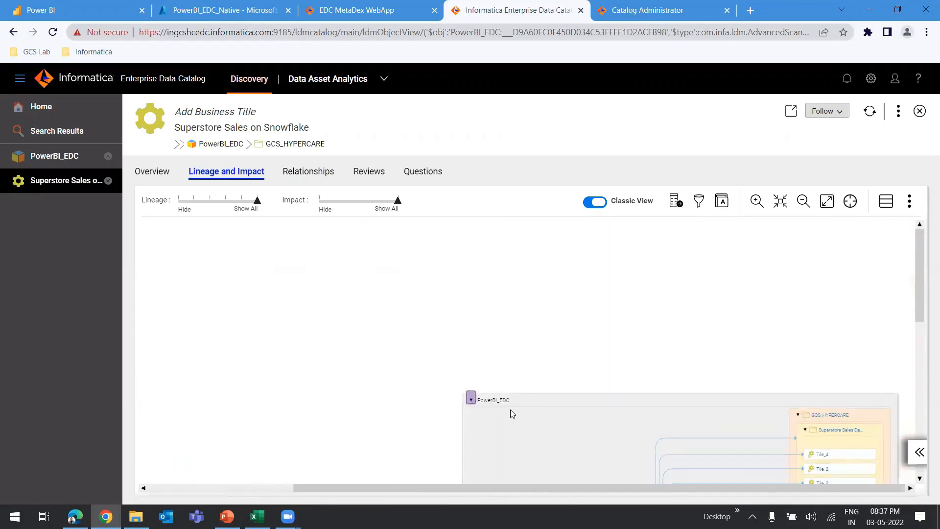
{"action": "left_click_drag", "start_coordinate": [584, 335], "coordinate": [566, 292]}
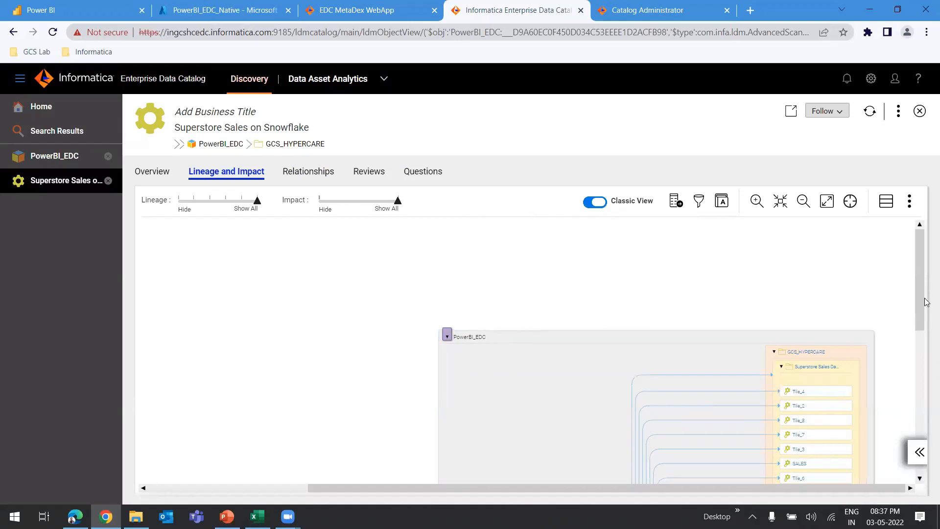
{"action": "left_click_drag", "start_coordinate": [924, 287], "coordinate": [896, 319]}
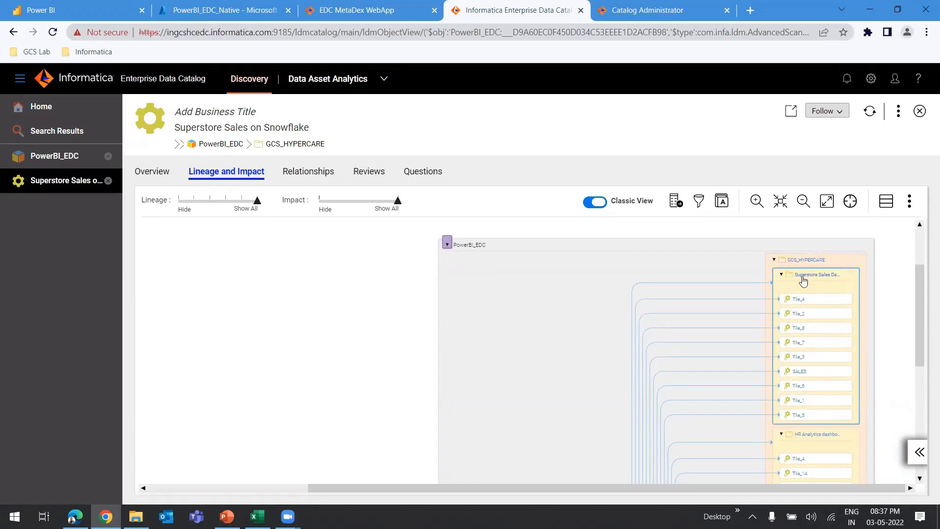
{"action": "mouse_move", "coordinate": [802, 280]}
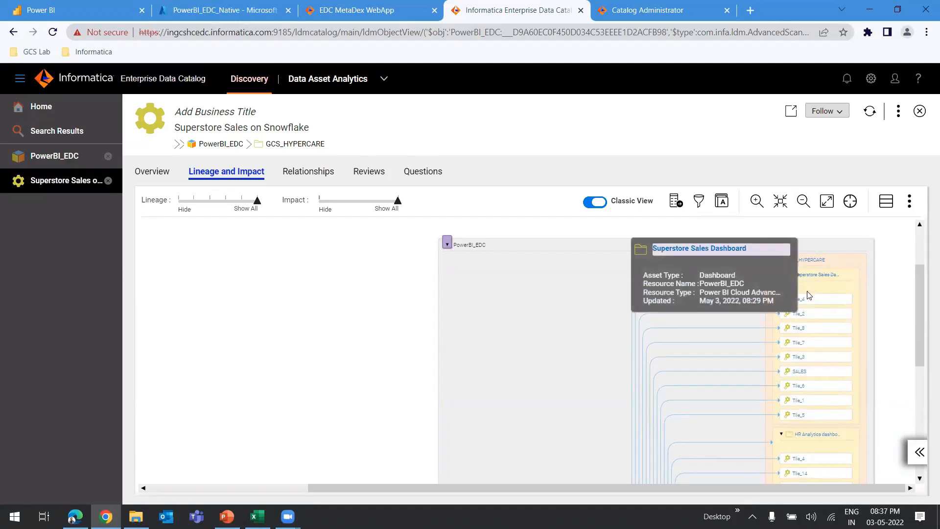
{"action": "left_click_drag", "start_coordinate": [919, 300], "coordinate": [919, 345]}
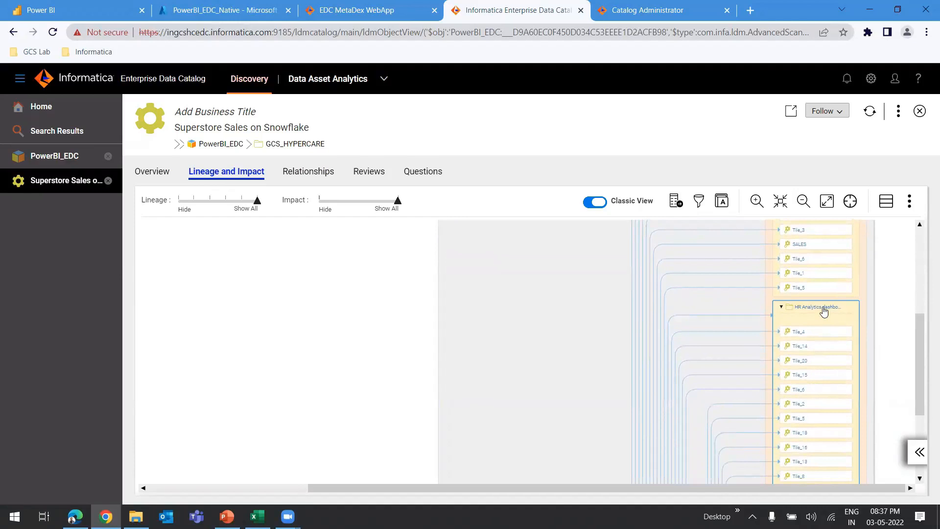
{"action": "mouse_move", "coordinate": [824, 311]}
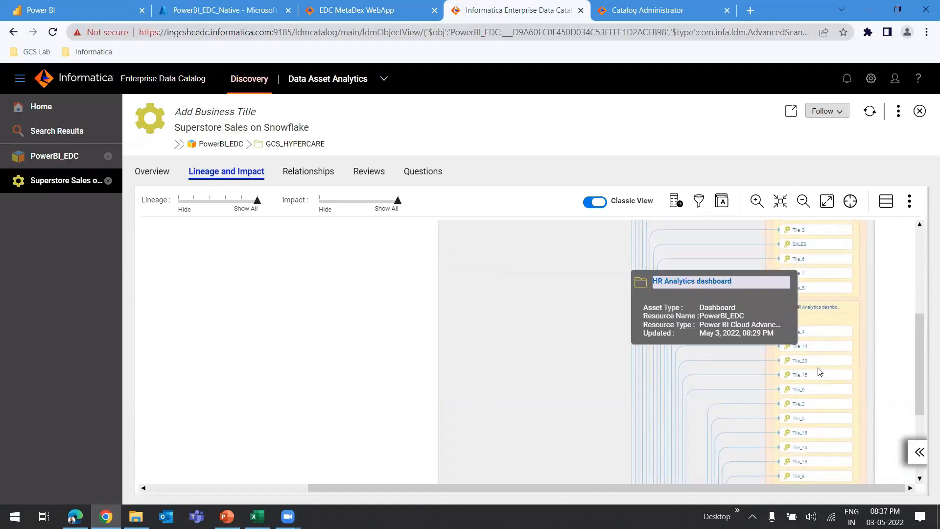
{"action": "scroll", "coordinate": [919, 334], "scroll_direction": "up", "scroll_amount": 3}
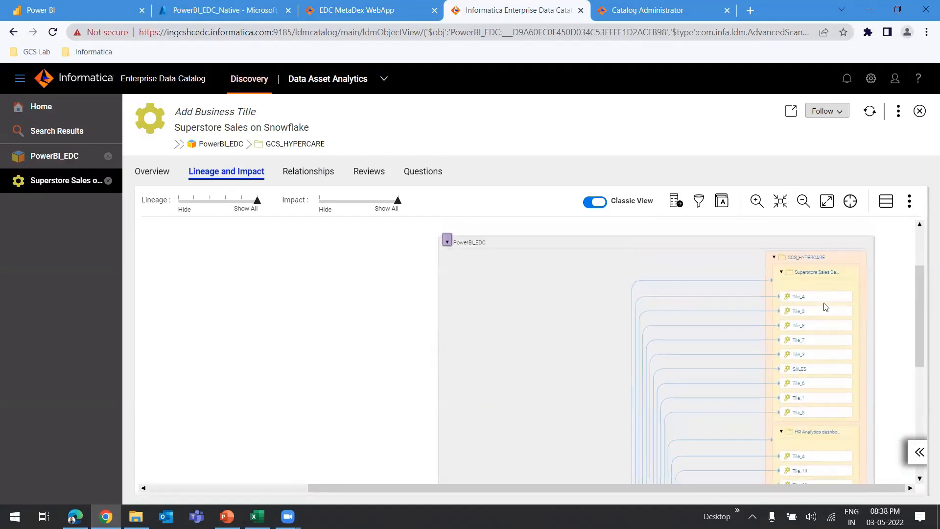
Step: Trace the report's upstream lineage through its dataset, Snowflake_GCSTEAM and Oracle_INGLXORA12 to the FILE_REMOTE source files
{"action": "left_click_drag", "start_coordinate": [920, 299], "coordinate": [921, 429]}
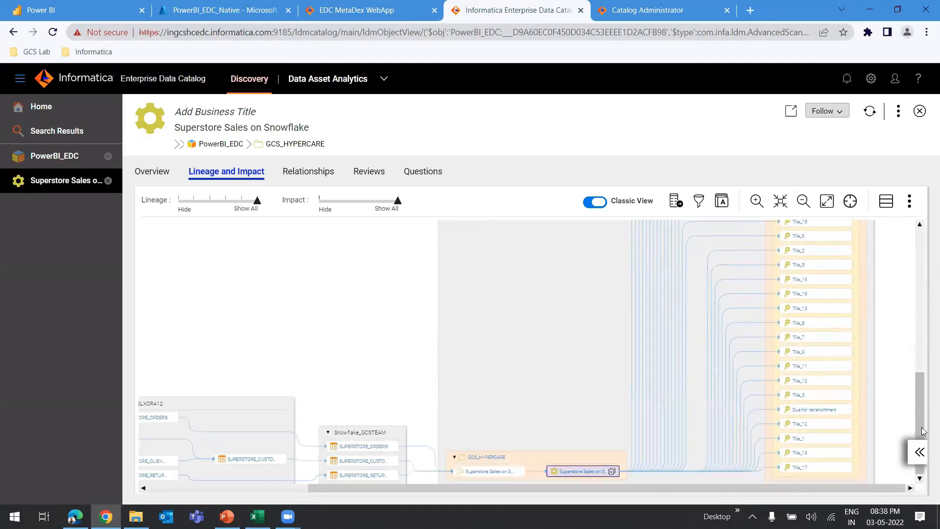
{"action": "mouse_move", "coordinate": [582, 475]}
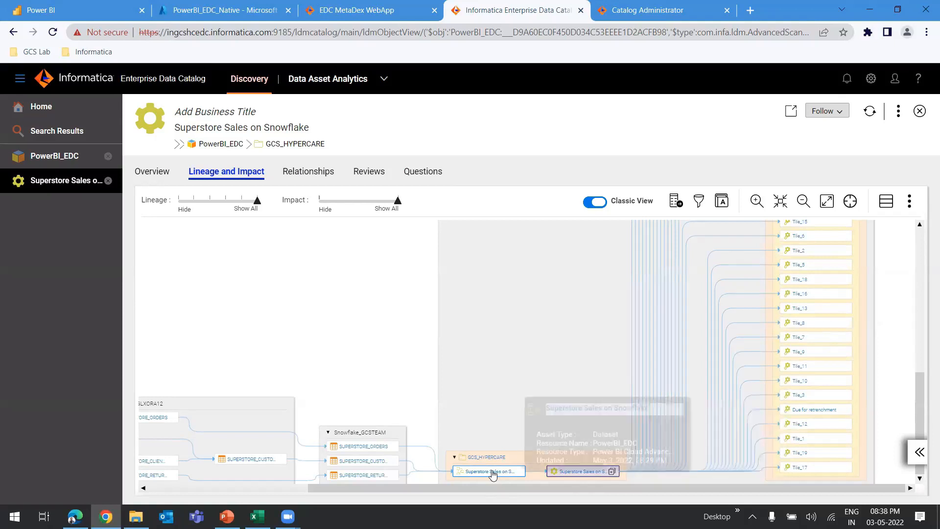
{"action": "mouse_move", "coordinate": [492, 473]}
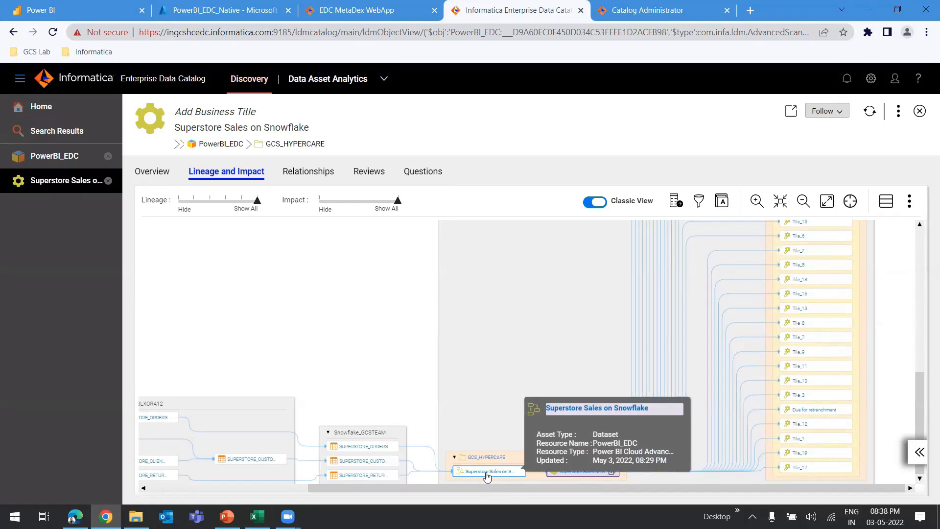
{"action": "left_click_drag", "start_coordinate": [469, 487], "coordinate": [384, 489]}
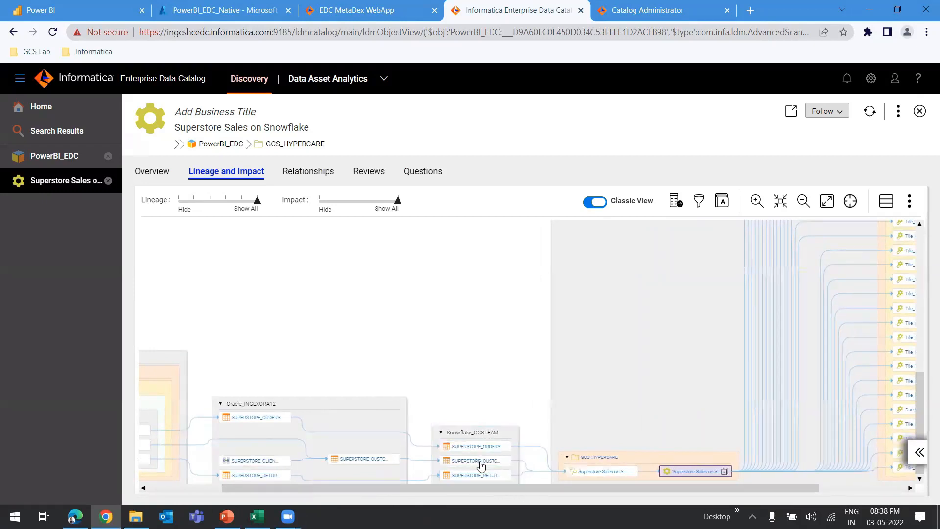
{"action": "left_click_drag", "start_coordinate": [463, 488], "coordinate": [432, 491]}
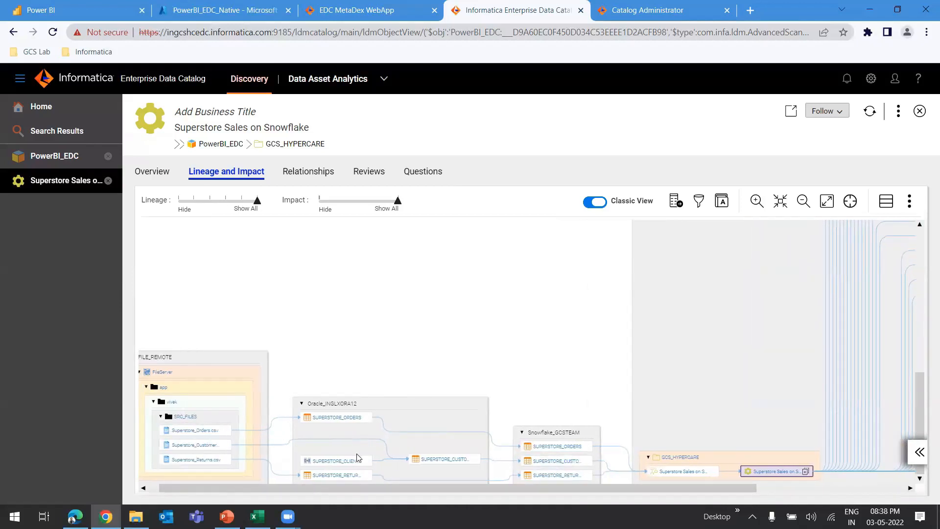
{"action": "left_click_drag", "start_coordinate": [316, 491], "coordinate": [262, 491]}
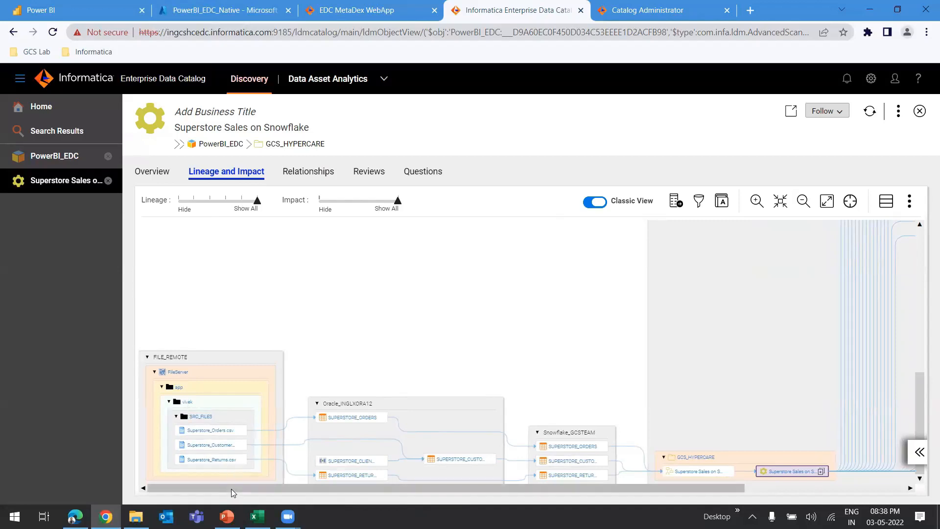
{"action": "left_click_drag", "start_coordinate": [231, 489], "coordinate": [476, 478]}
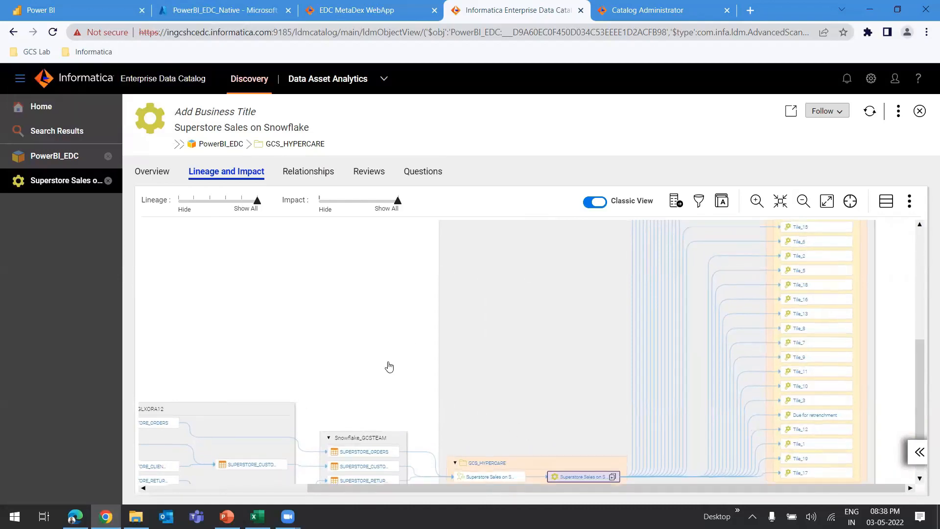
{"action": "scroll", "coordinate": [388, 282], "scroll_direction": "down", "scroll_amount": 1}
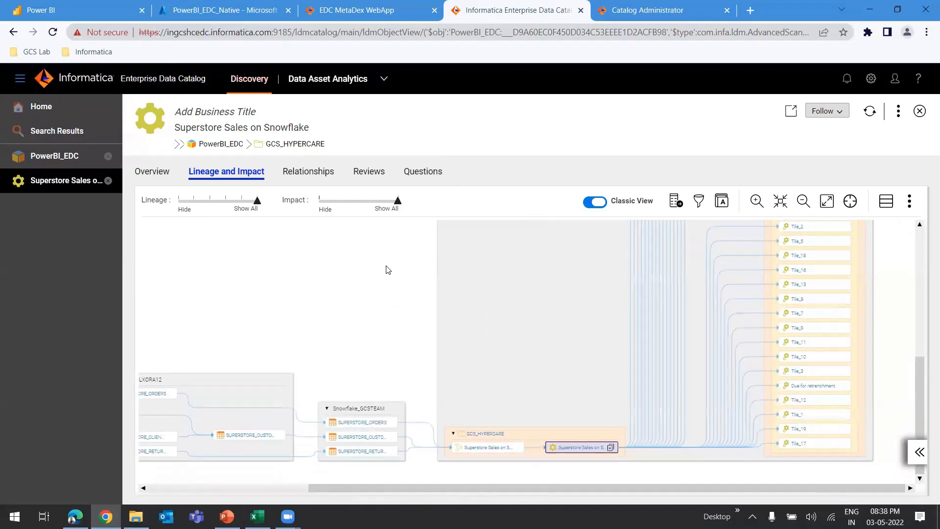
Step: Open the lineage of the Superstore Sales on Snowflake dataset and examine its SUPERSTORE_CUSTOMERS and SUPERSTORE_ORDERS fields without applying a selection
{"action": "left_click", "coordinate": [499, 448]}
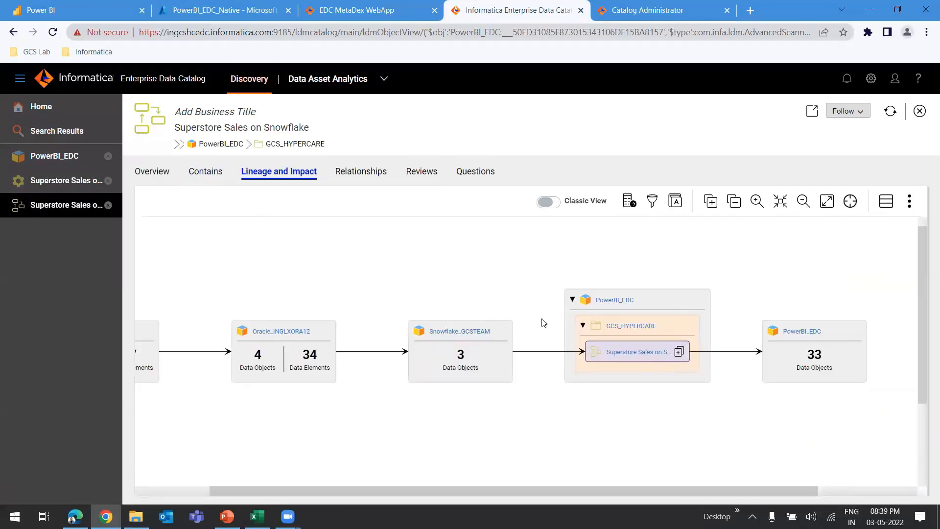
{"action": "left_click", "coordinate": [679, 351]}
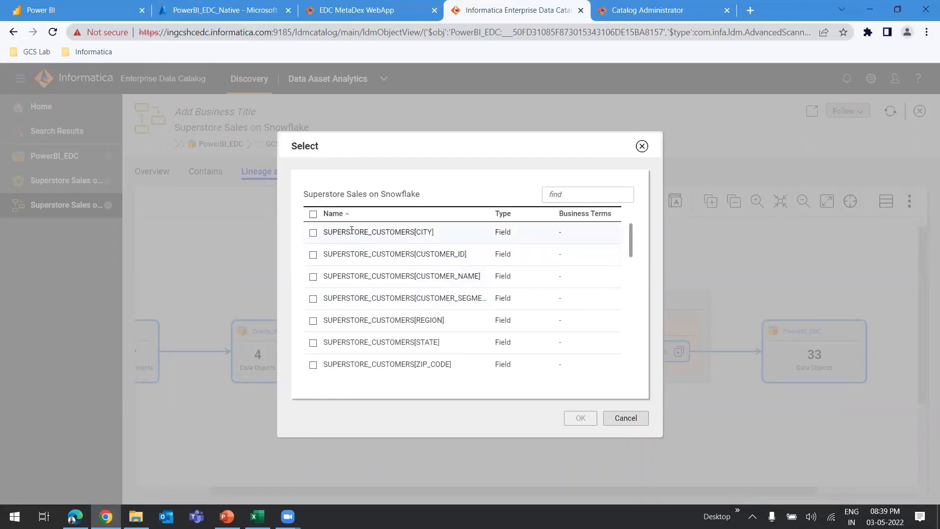
{"action": "left_click", "coordinate": [423, 233]}
{"action": "double_click", "coordinate": [455, 253]}
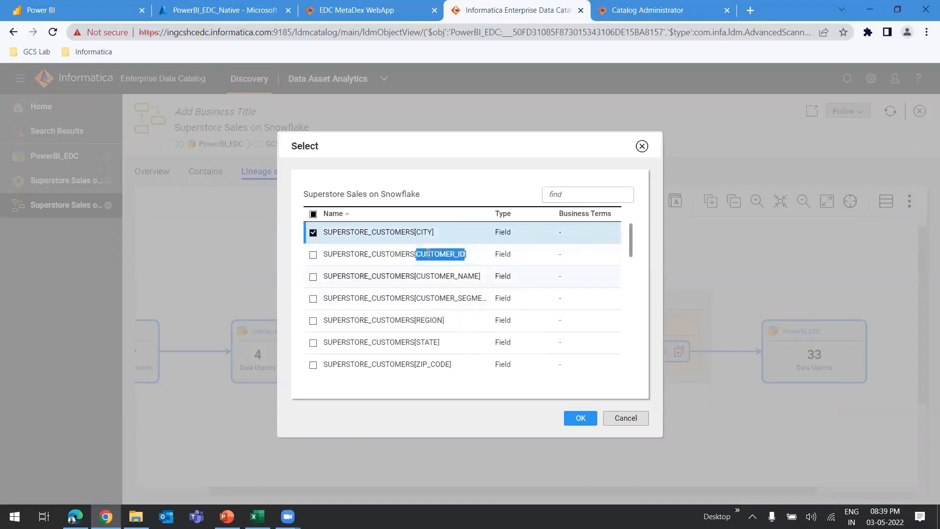
{"action": "scroll", "coordinate": [445, 313], "scroll_direction": "down", "scroll_amount": 3}
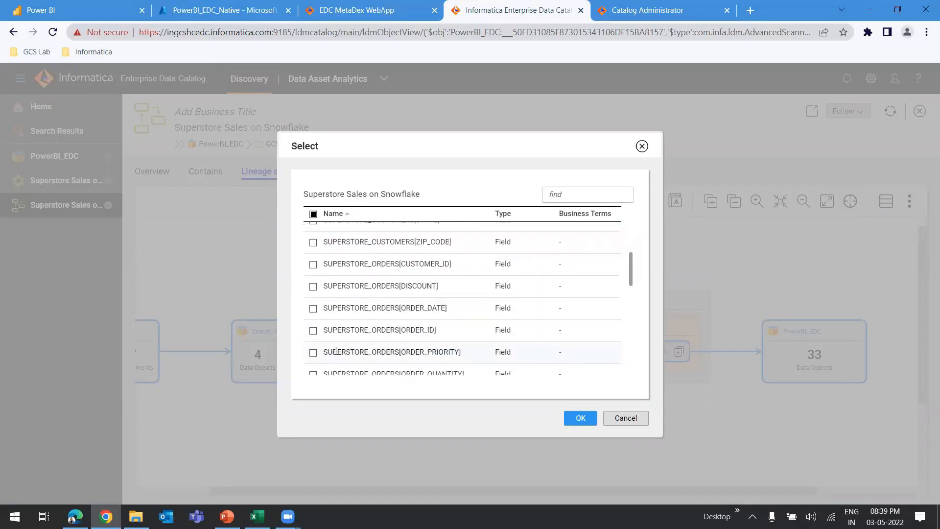
{"action": "left_click_drag", "start_coordinate": [335, 351], "coordinate": [397, 351]}
{"action": "double_click", "coordinate": [430, 351]}
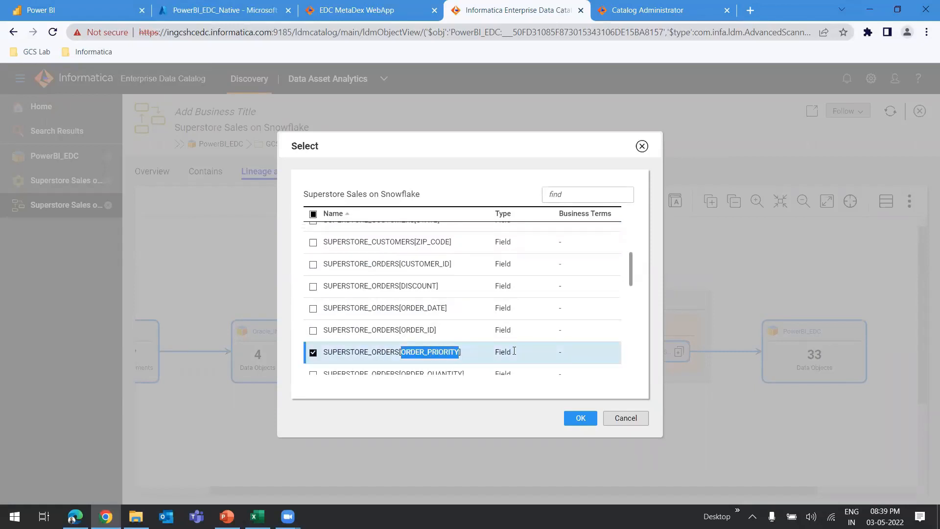
{"action": "left_click", "coordinate": [625, 417]}
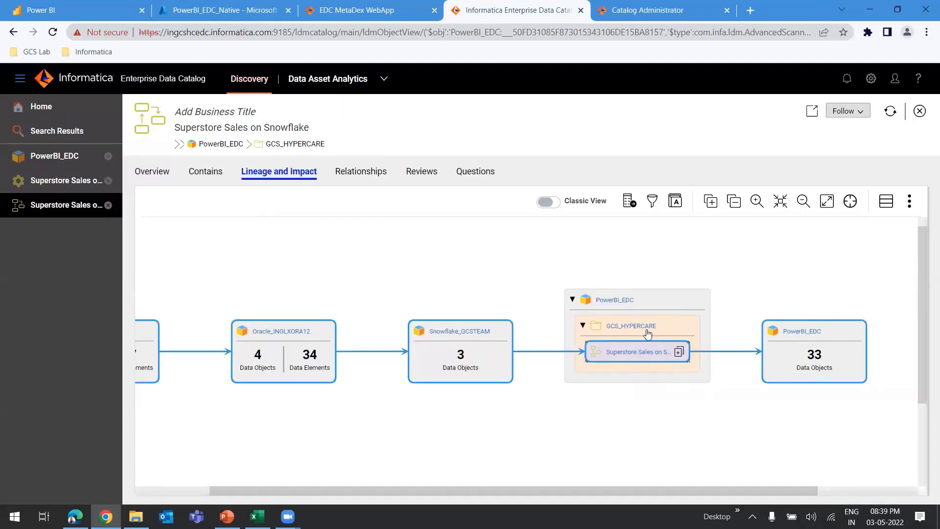
{"action": "left_click", "coordinate": [679, 353]}
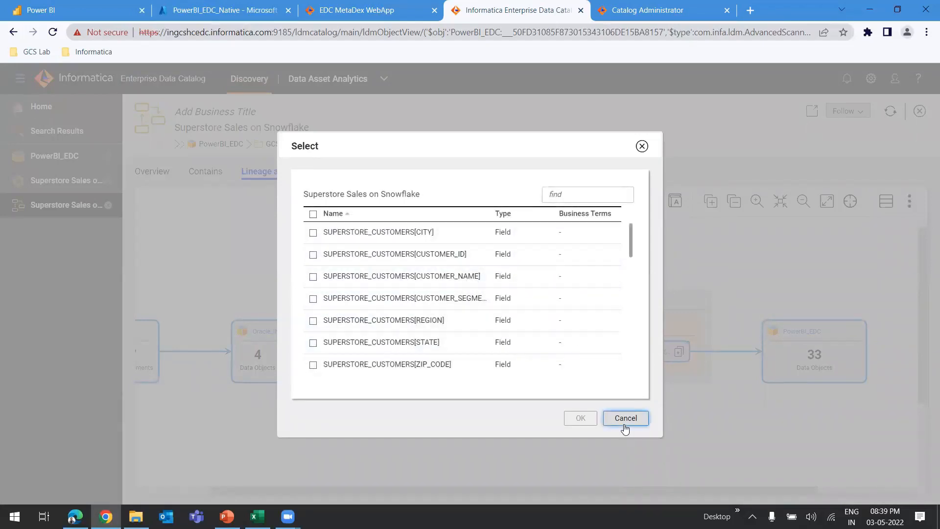
{"action": "left_click", "coordinate": [609, 422]}
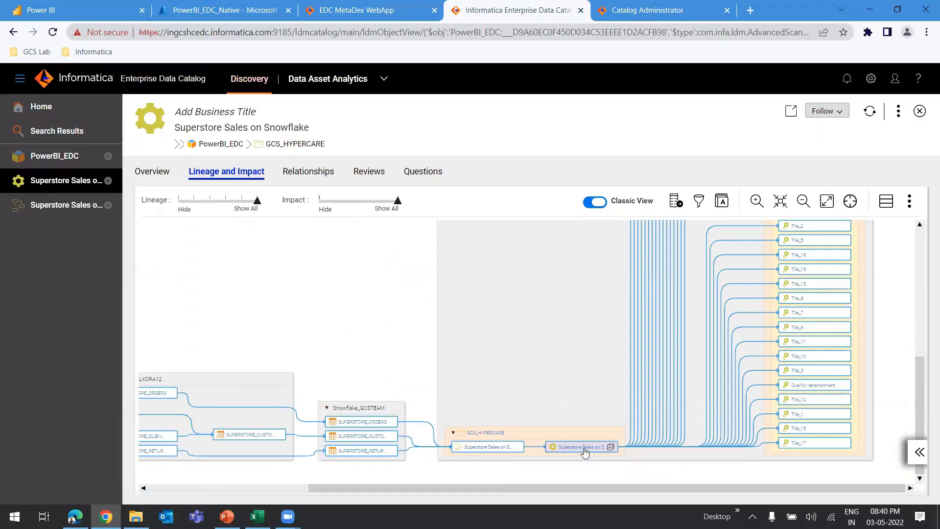
Step: Return to the Superstore Sales on Snowflake report's lineage and check whether the report has any selectable fields
{"action": "left_click", "coordinate": [610, 446]}
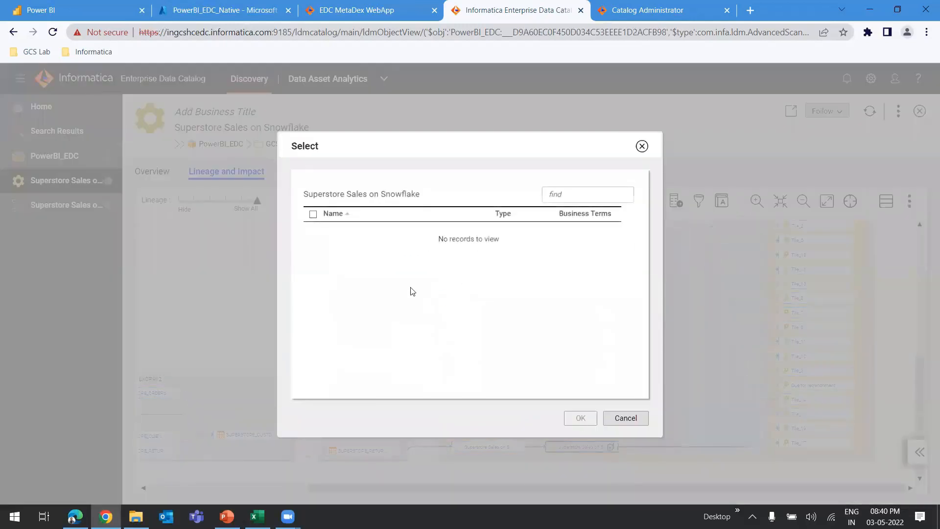
{"action": "key", "text": "Escape"}
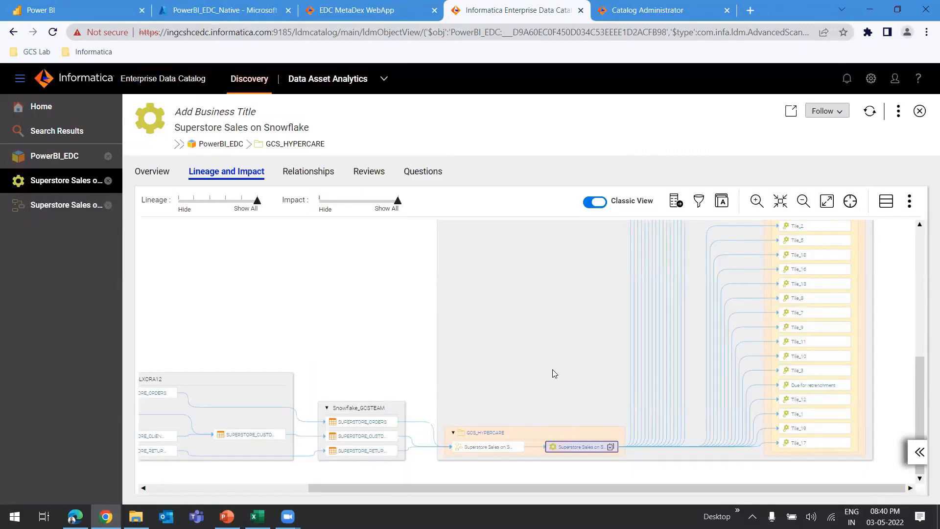
{"action": "left_click", "coordinate": [610, 446]}
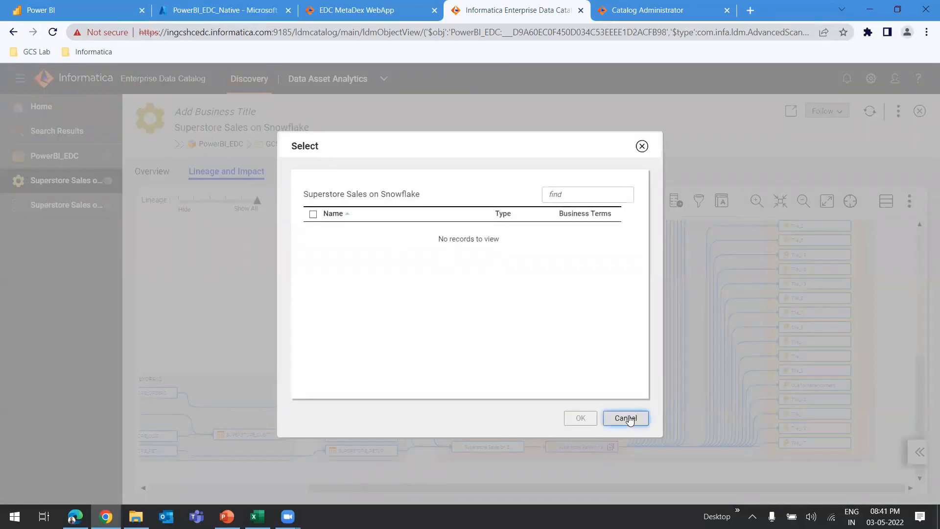
{"action": "left_click", "coordinate": [625, 417]}
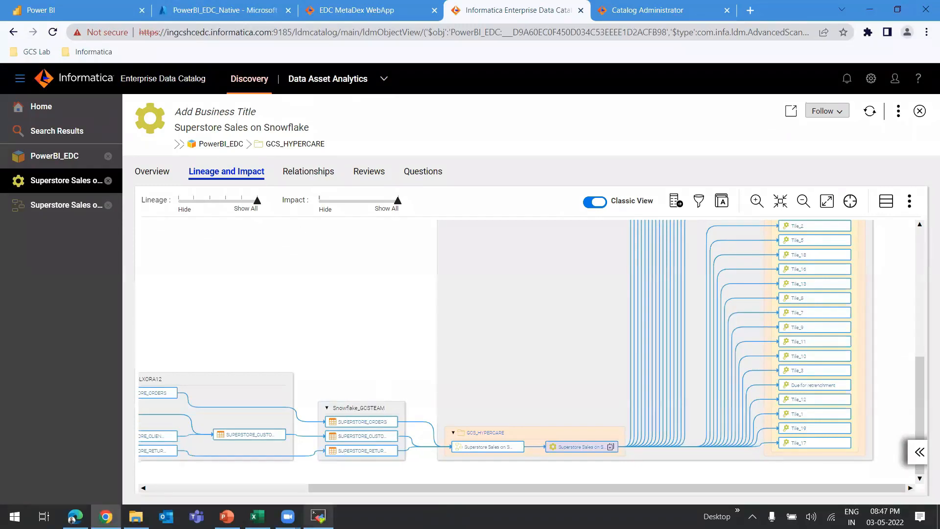
Step: Switch to EDC MetaDex and review PowerBI_EDC's Microsoft Power BI Reader settings, including the reader mode options and REST API client ID
{"action": "left_click", "coordinate": [318, 516]}
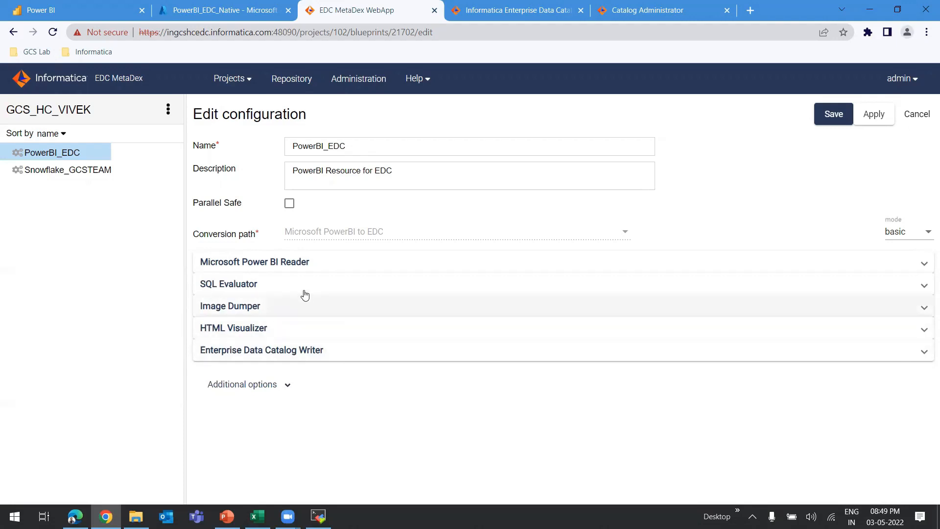
{"action": "left_click", "coordinate": [277, 267]}
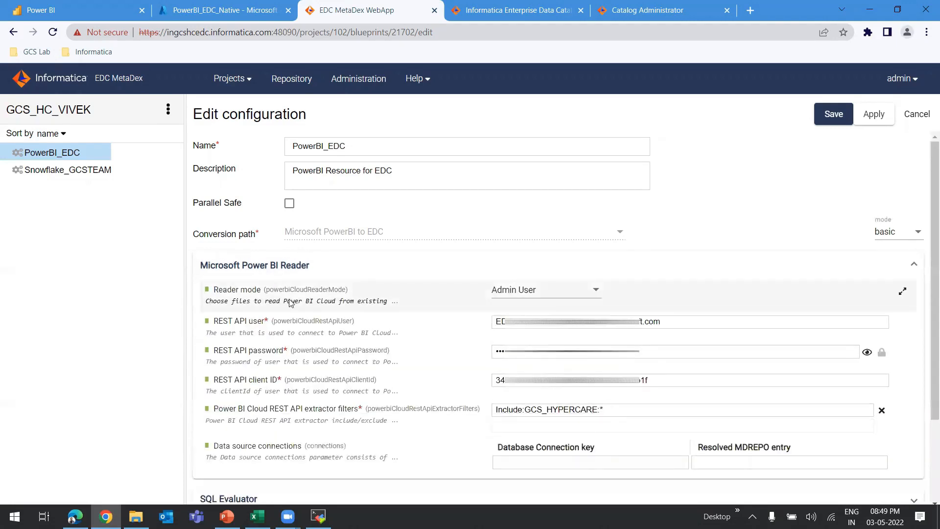
{"action": "left_click", "coordinate": [517, 291]}
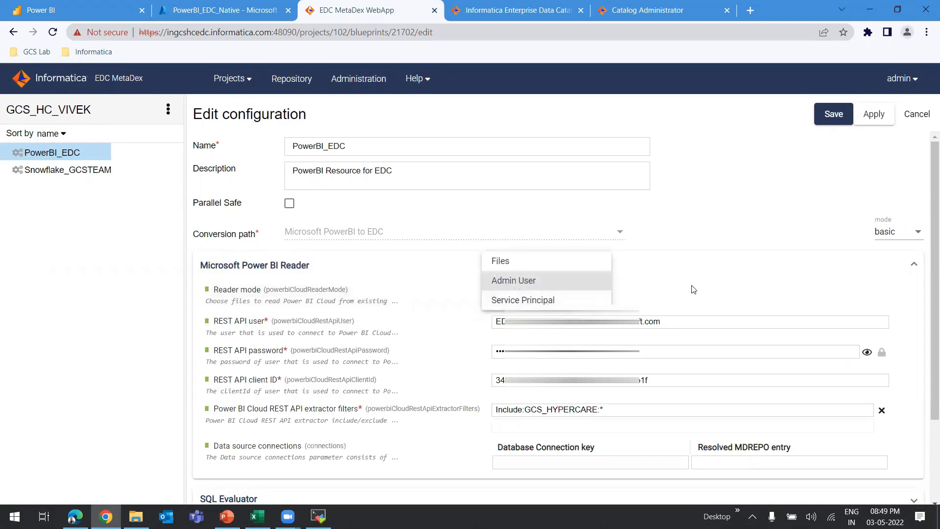
{"action": "left_click", "coordinate": [586, 289]}
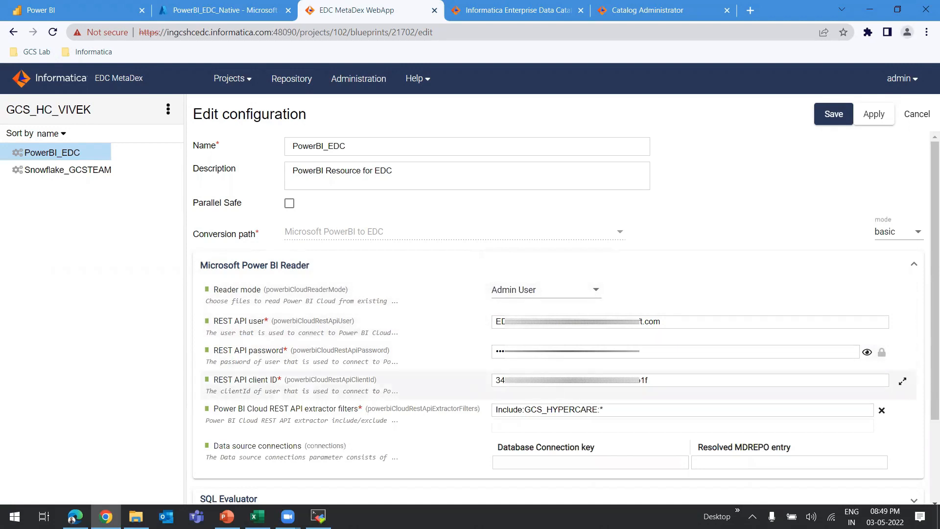
{"action": "left_click_drag", "start_coordinate": [655, 381], "coordinate": [451, 383]}
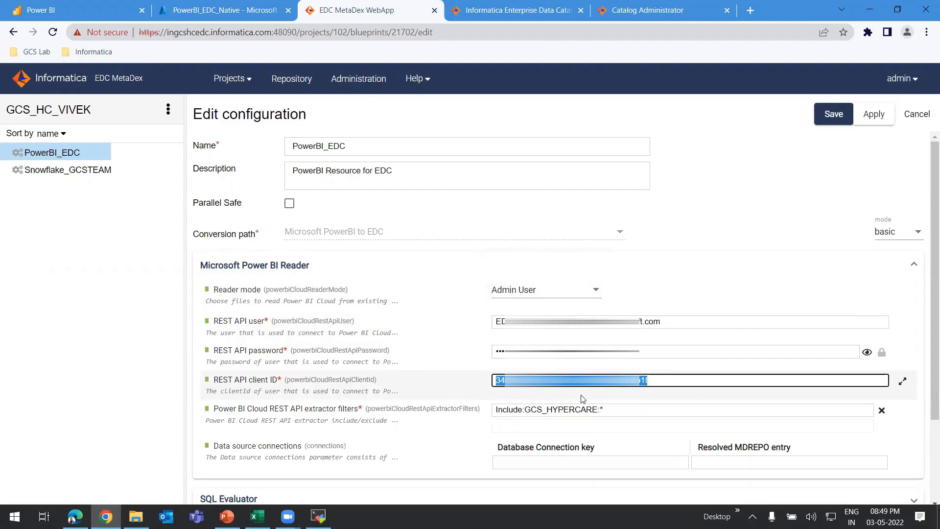
{"action": "left_click", "coordinate": [145, 385]}
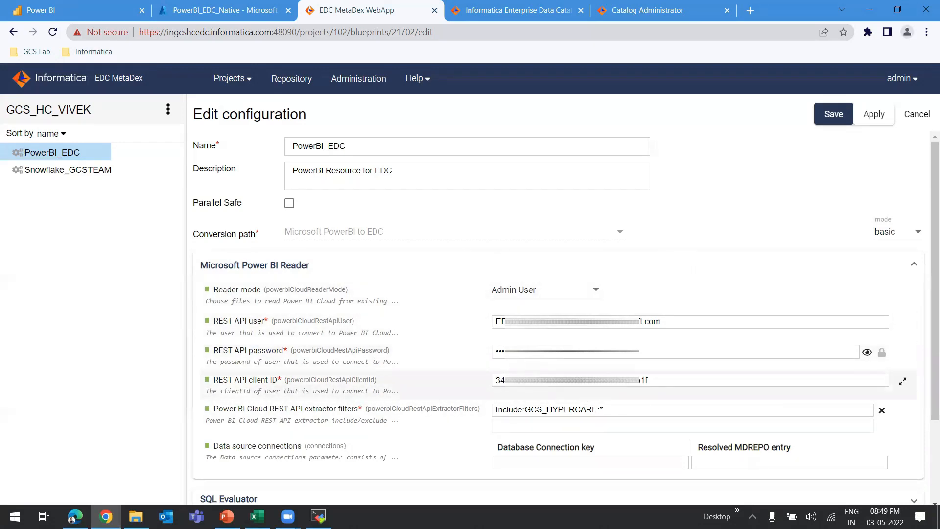
Step: Save and run the PowerBI_EDC configuration, and check the job's breakdown of processed objects
{"action": "left_click", "coordinate": [834, 117]}
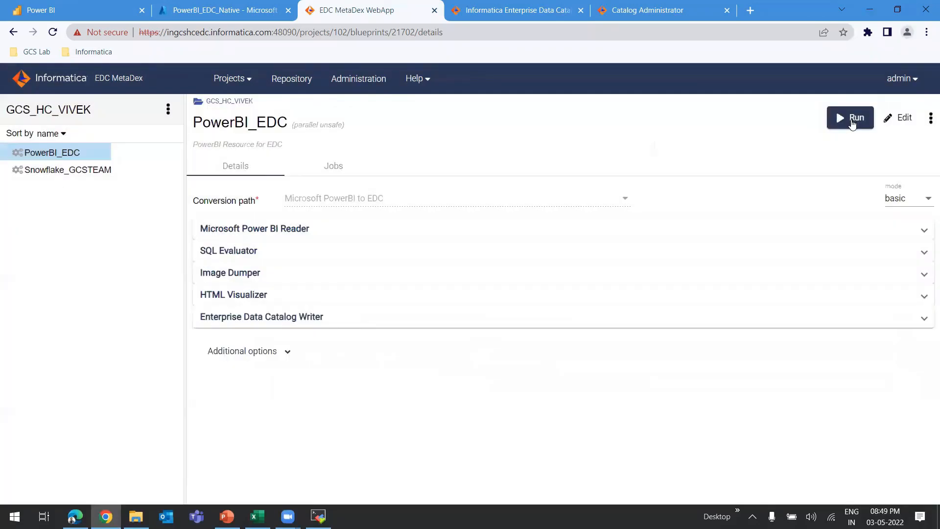
{"action": "left_click", "coordinate": [851, 123]}
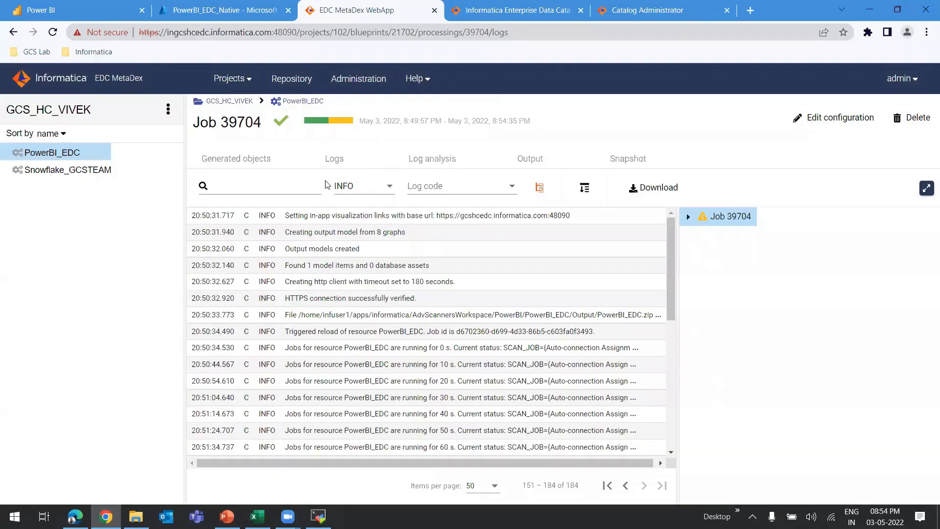
{"action": "mouse_move", "coordinate": [320, 126]}
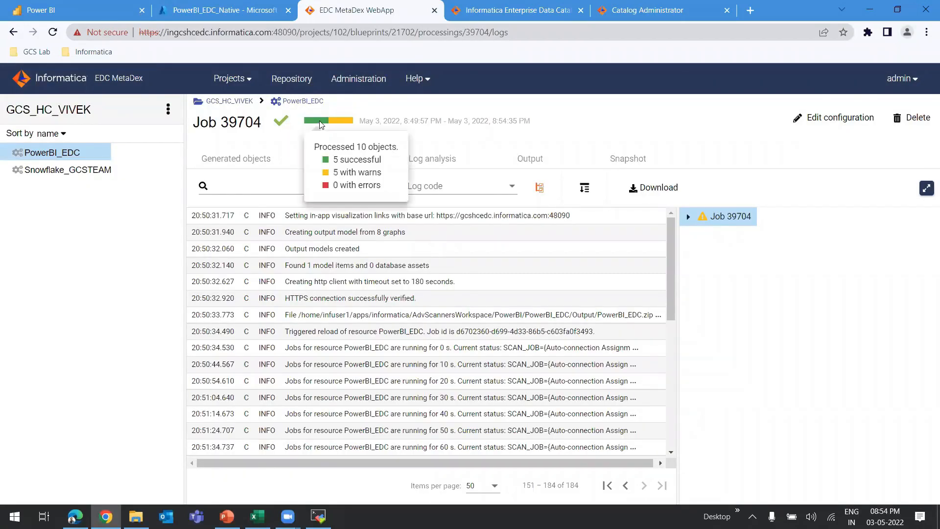